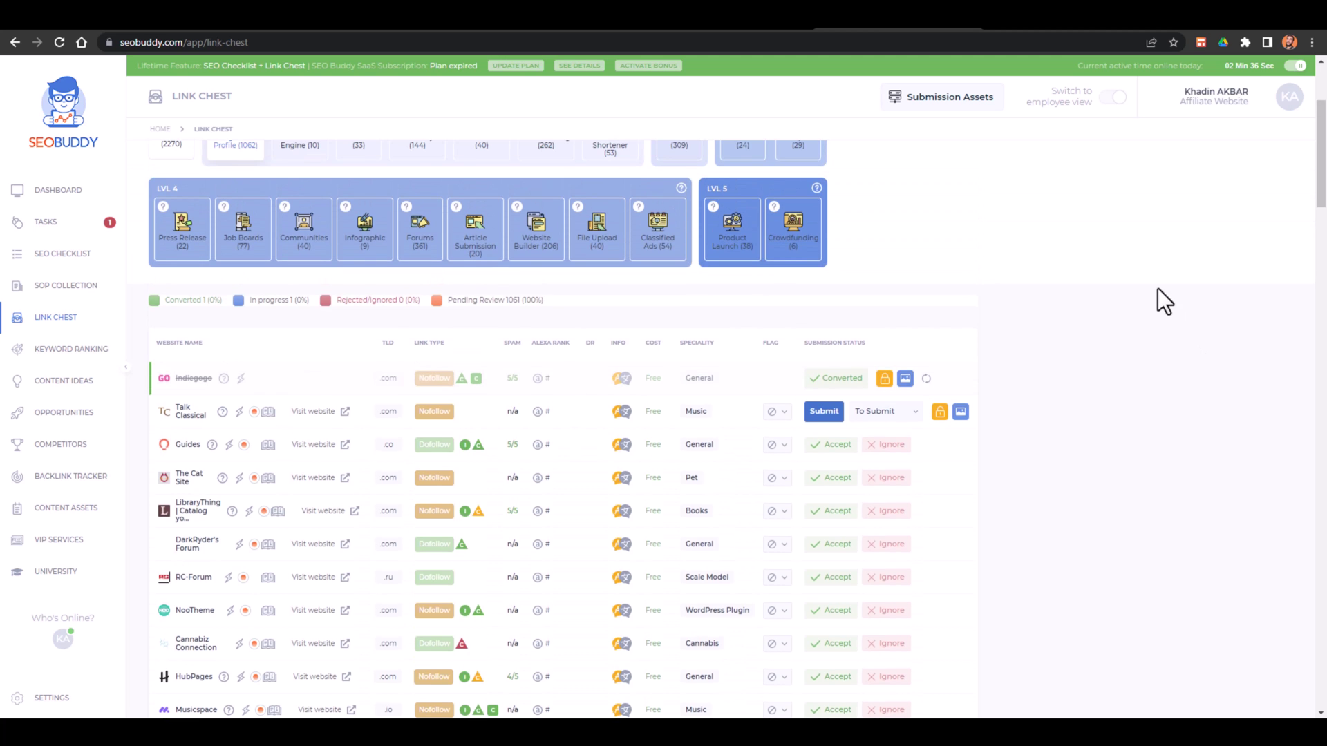
Read down through the rcforum.ru backlink guideline tab
scroll(955, 278, "down", 2)
scroll(388, 570, "down", 2)
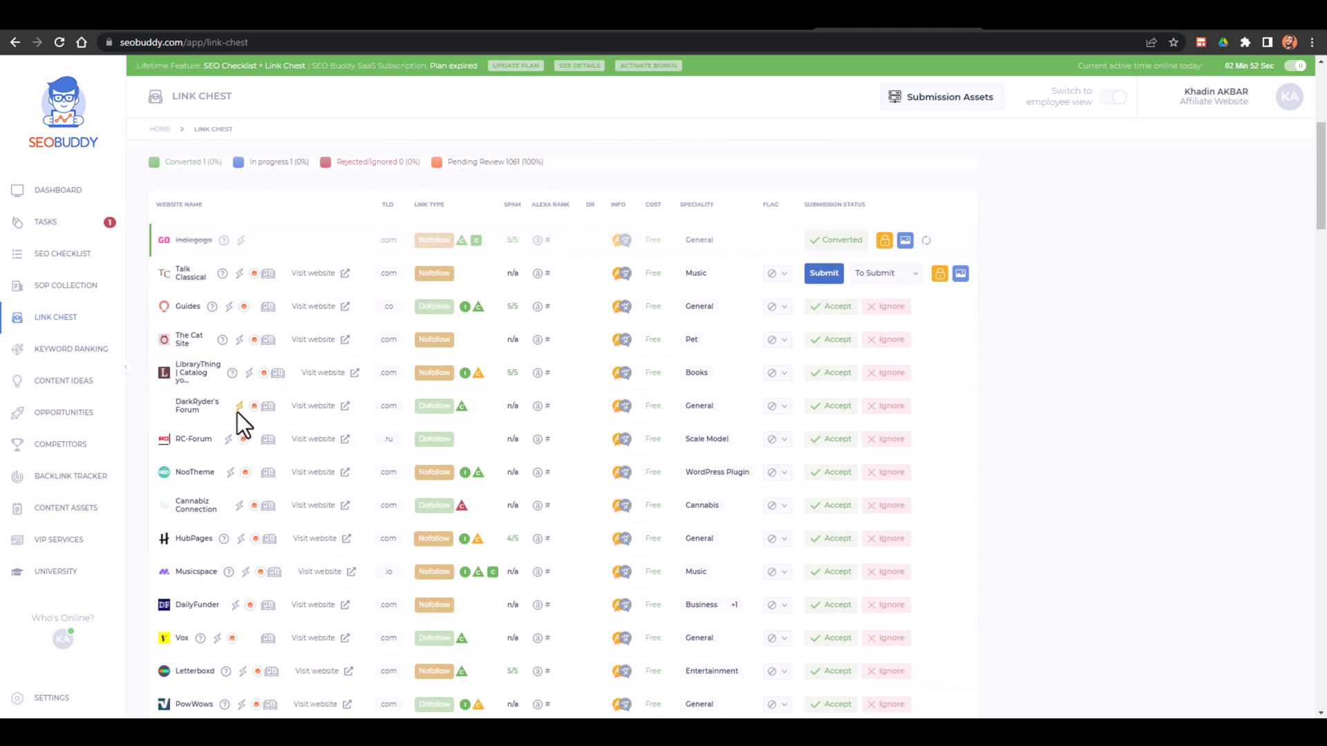
mouse_move(270, 409)
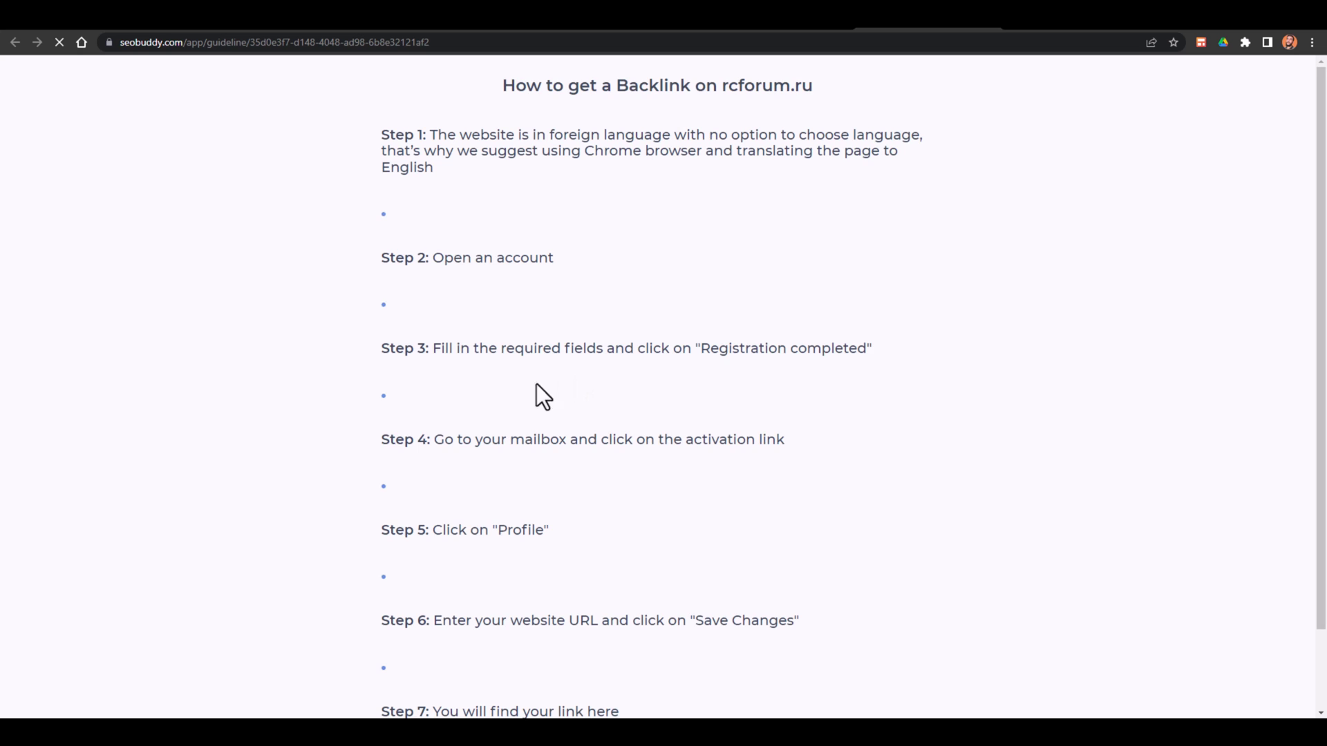
scroll(521, 401, "down", 15)
scroll(541, 402, "down", 10)
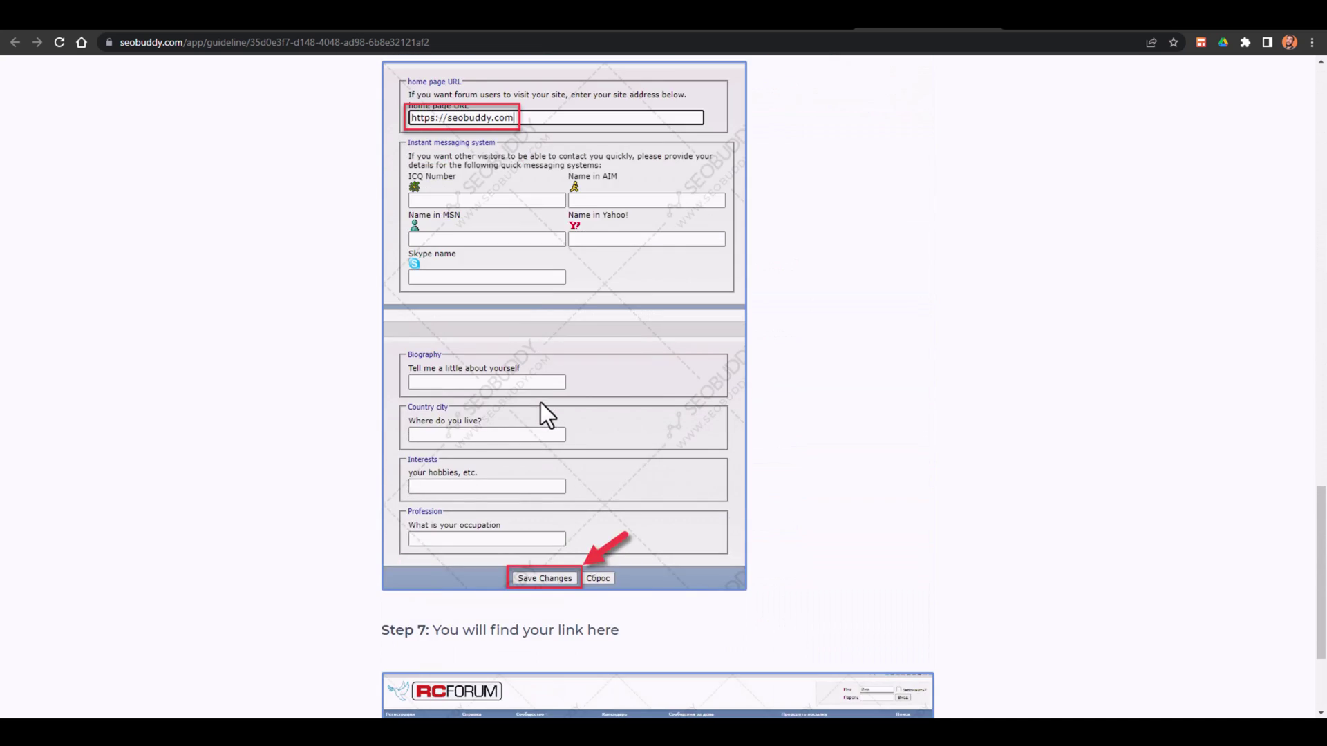
Close the rcforum.ru guide with Ctrl+W and return to the top of the Link Chest list
key("ctrl+w")
scroll(684, 290, "down", 2)
scroll(691, 297, "up", 4)
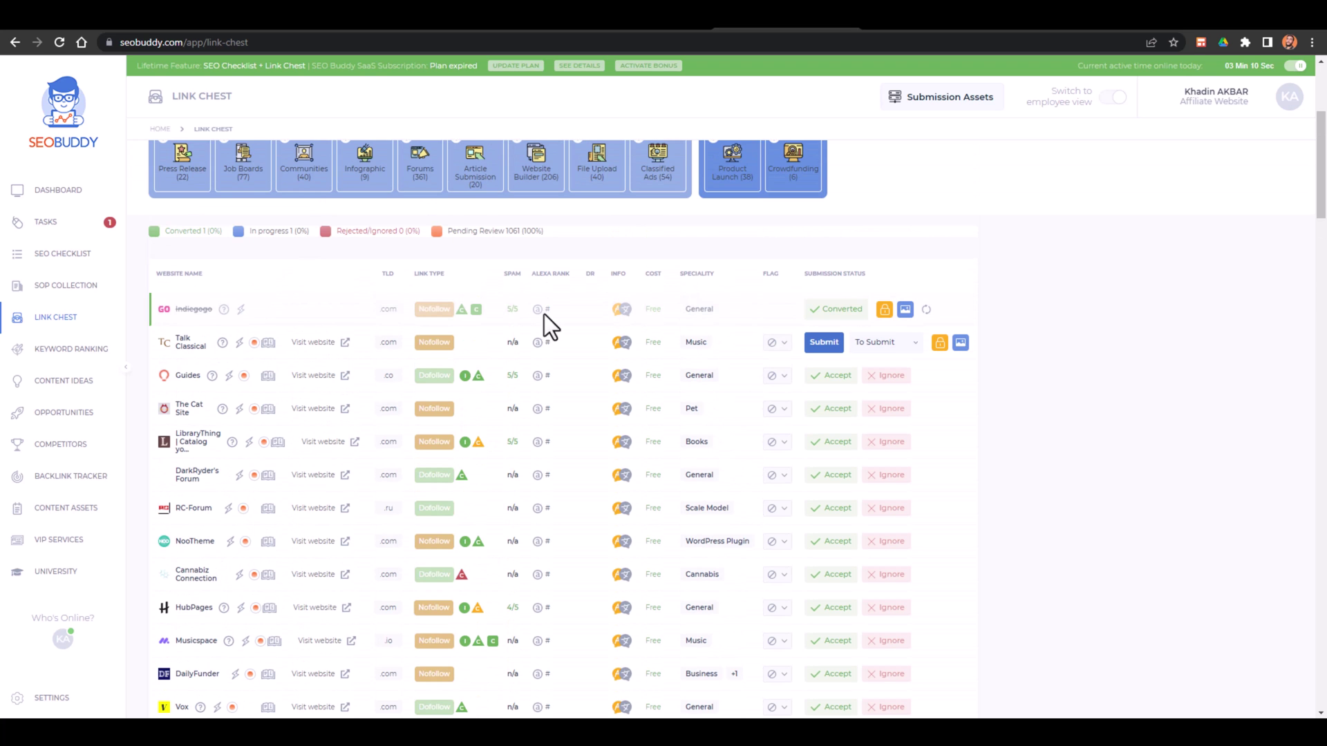
scroll(524, 345, "up", 3)
scroll(521, 387, "down", 5)
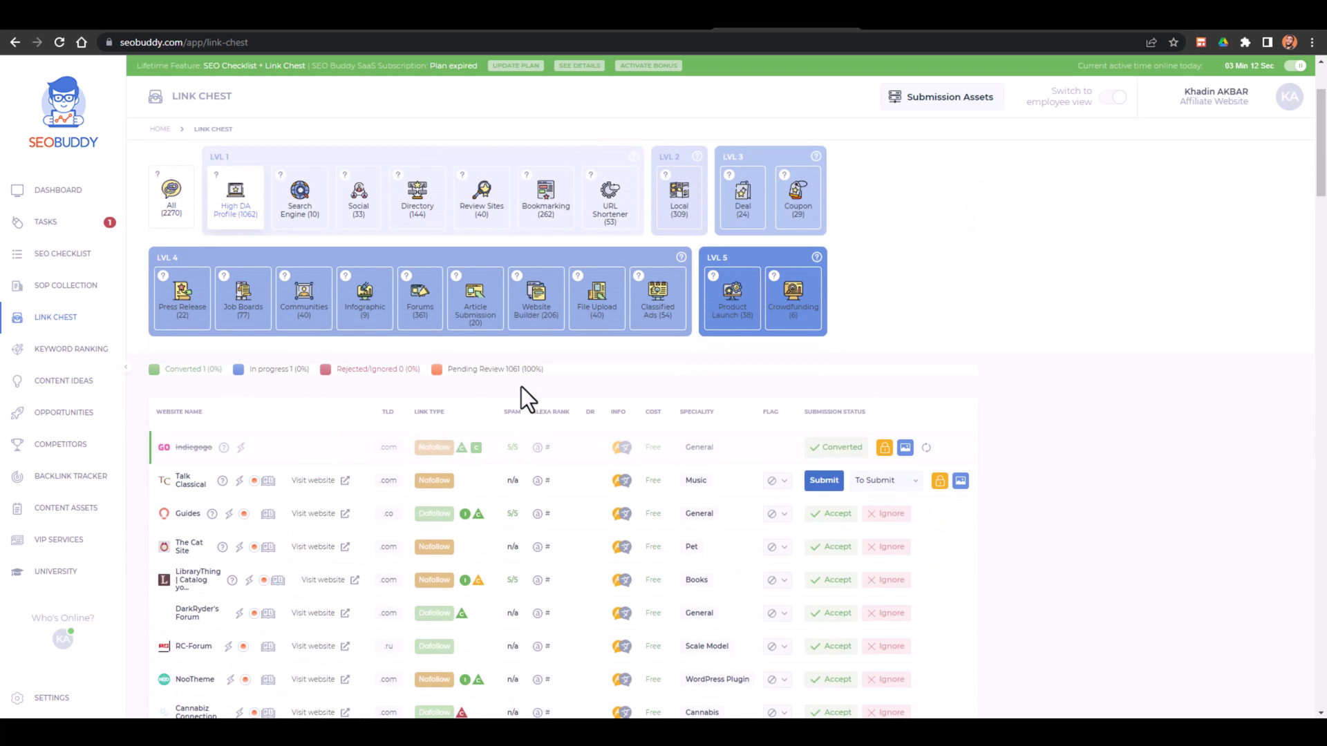
scroll(523, 381, "up", 4)
Subscribe to the YouTube video's channel with notifications set to All
key("ctrl+Tab")
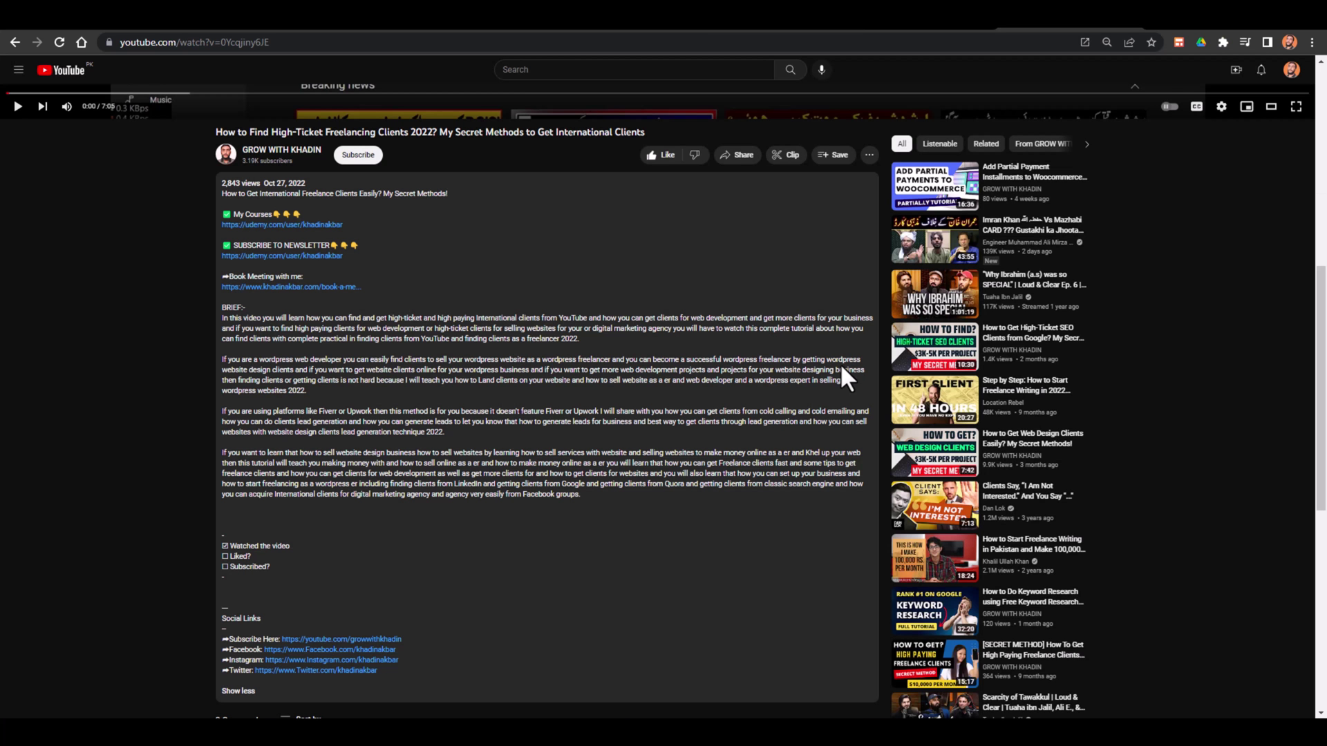
left_click(358, 154)
left_click(398, 155)
left_click(436, 180)
Follow the video description link to SEO Buddy's Link Chest page
scroll(438, 364, "down", 1)
scroll(440, 367, "down", 2)
scroll(297, 613, "up", 2)
right_click(295, 609)
left_click(175, 520)
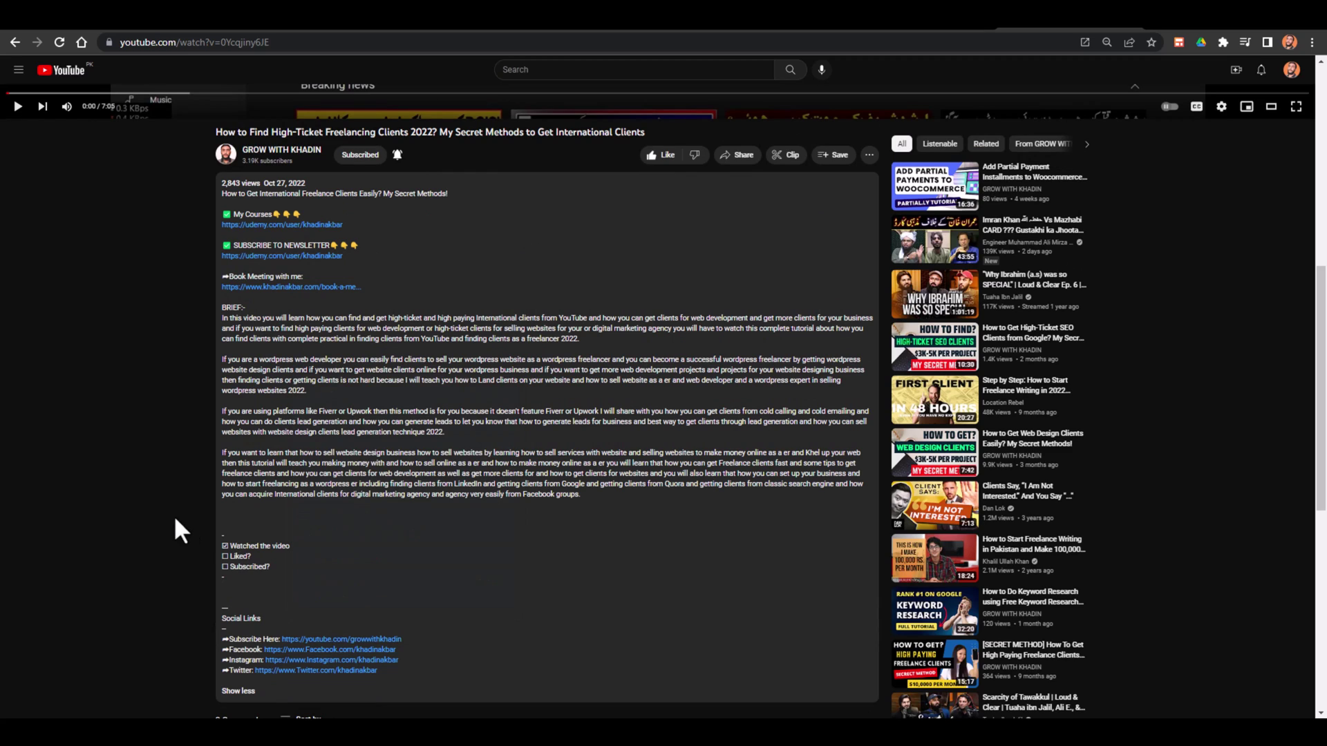
left_click(334, 304)
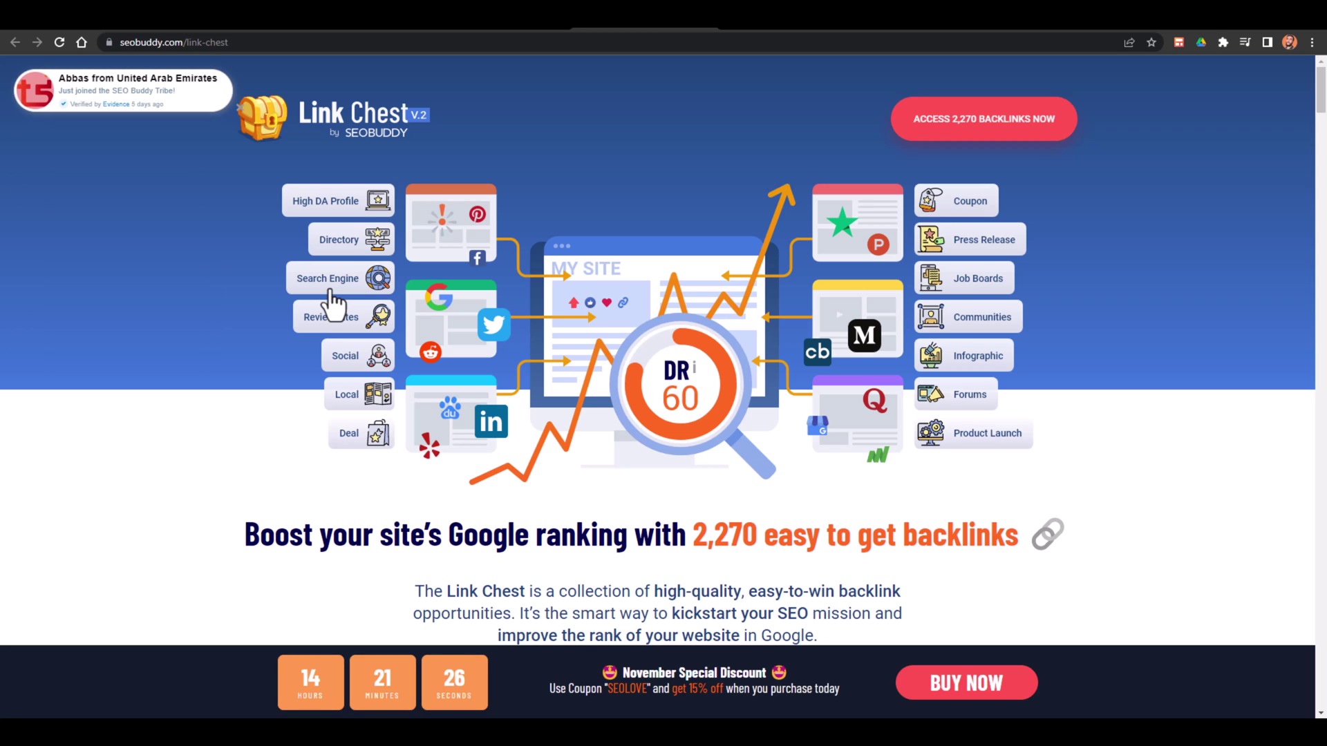
Enter webifiedhub.com/linkchest in the address bar, then replace it with a LINK CHEST search
left_click(566, 48)
type("webifiedhub.com")
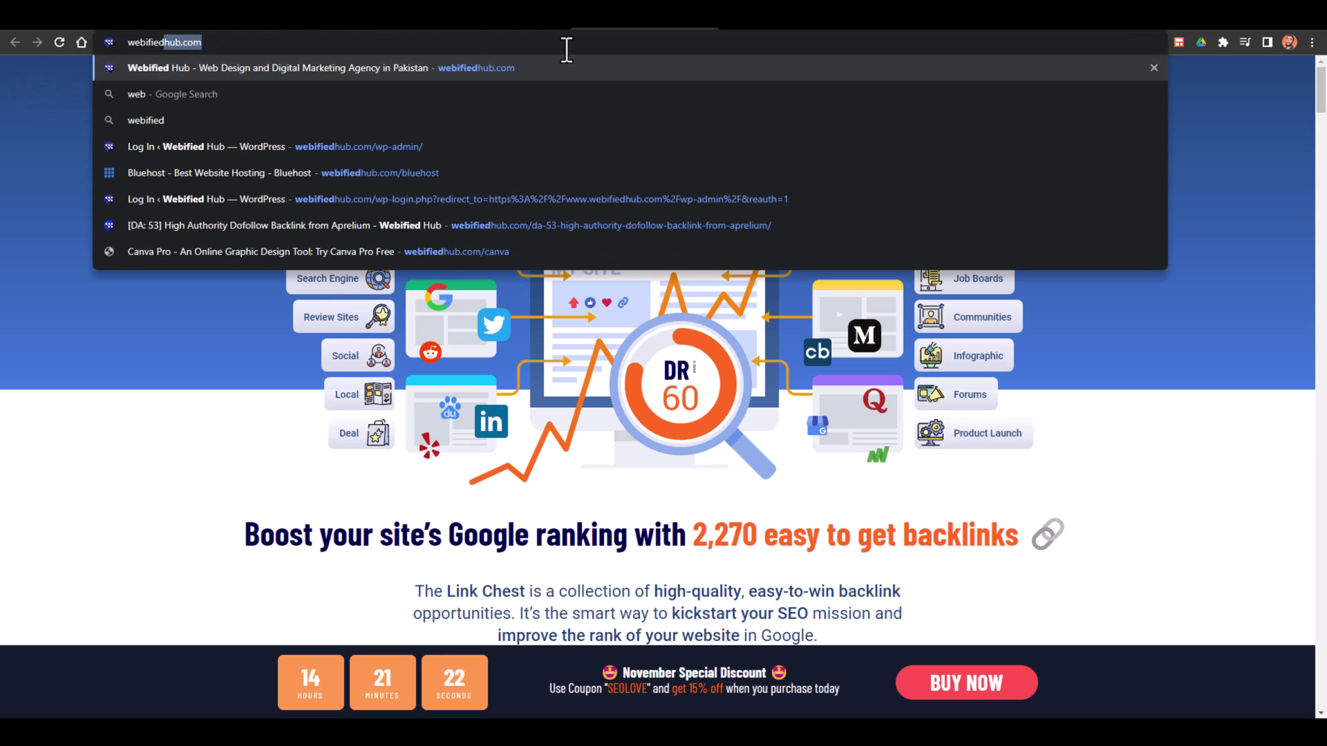
type("/linkchest")
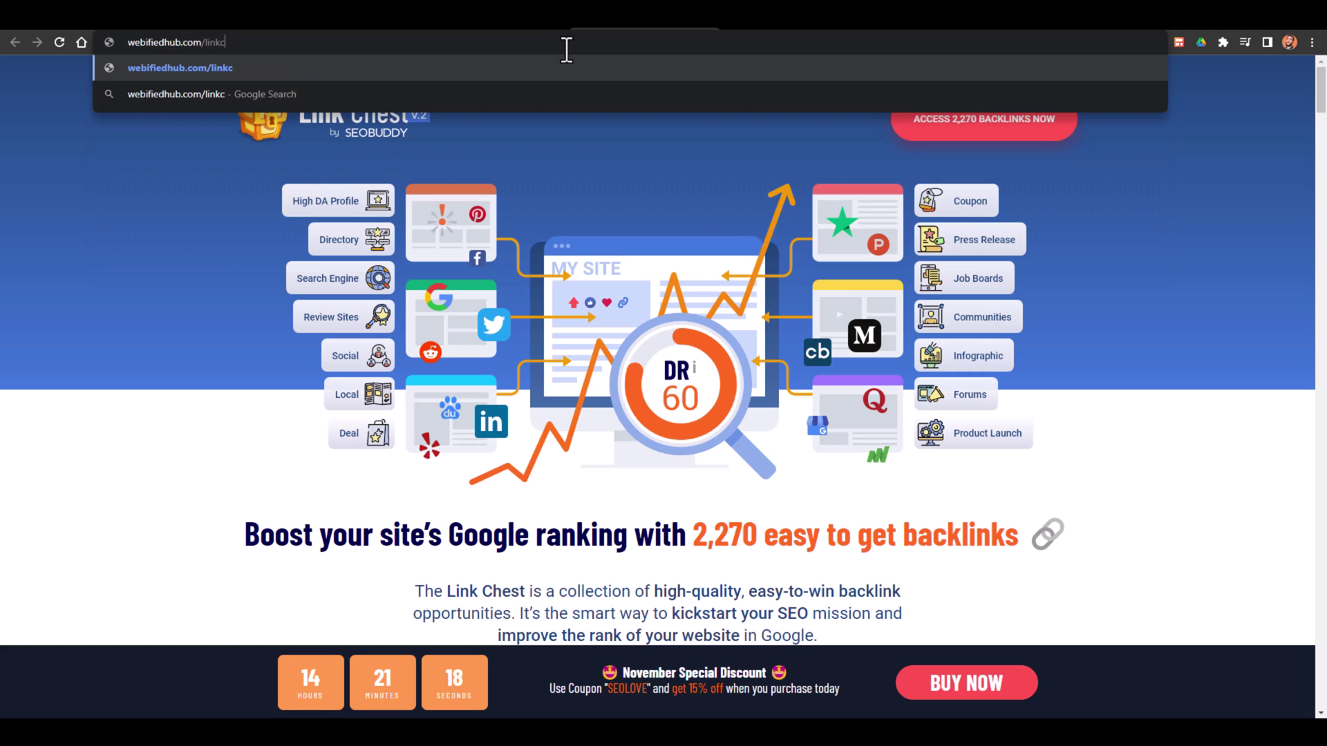
left_click(566, 50)
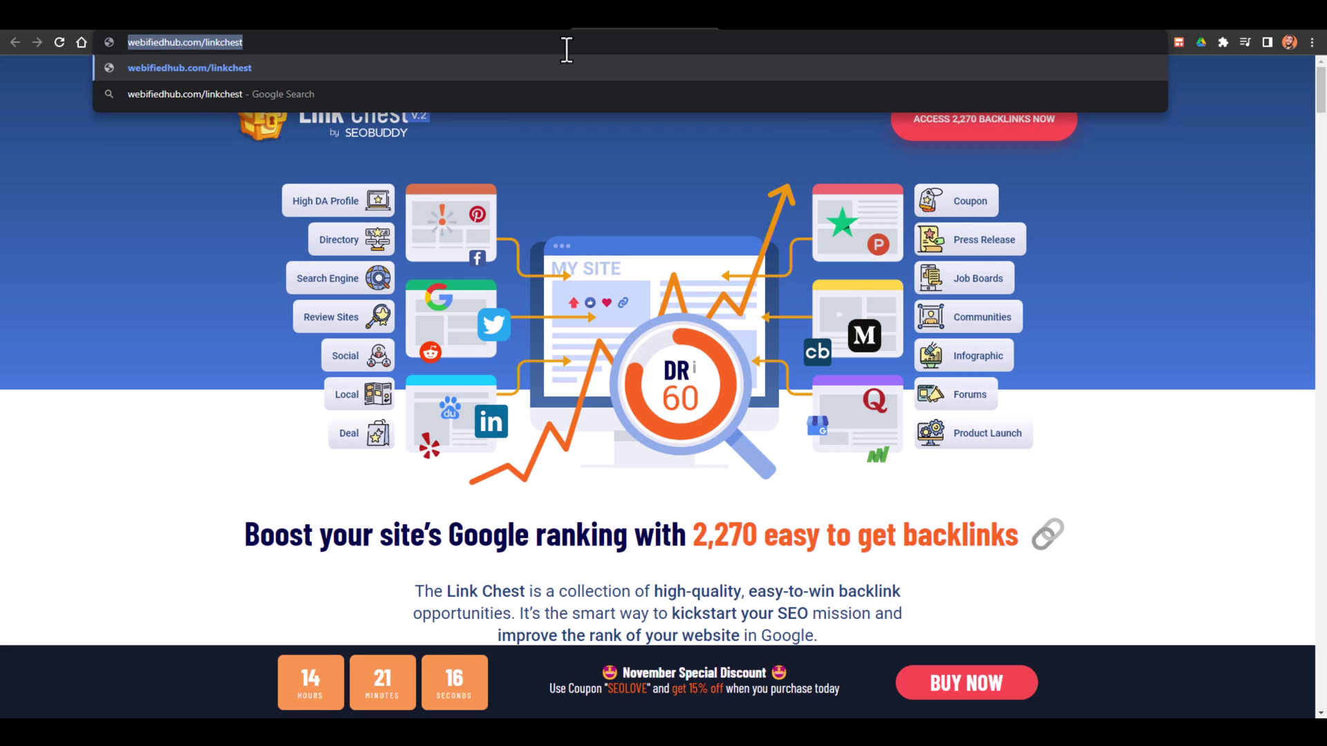
type("LINK CHEST")
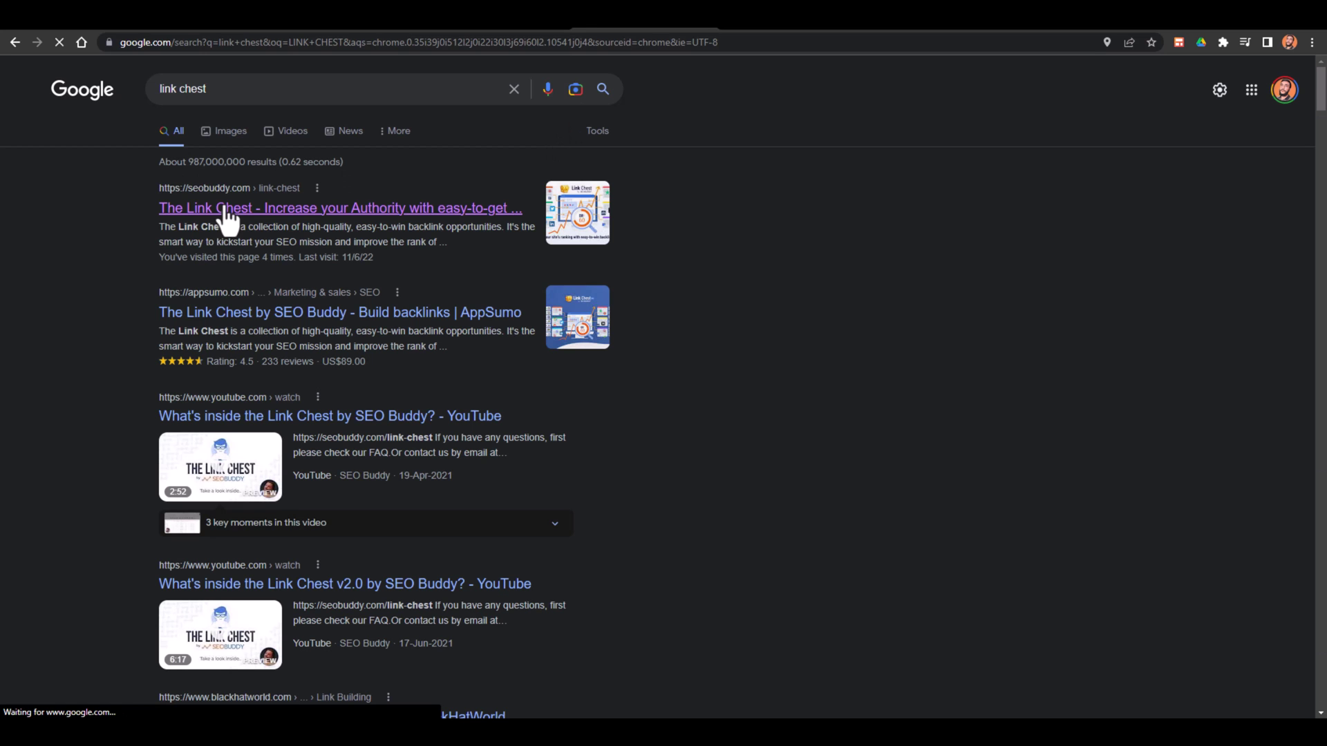
Open The Link Chest result on seobuddy.com from the Google results
left_click(226, 208)
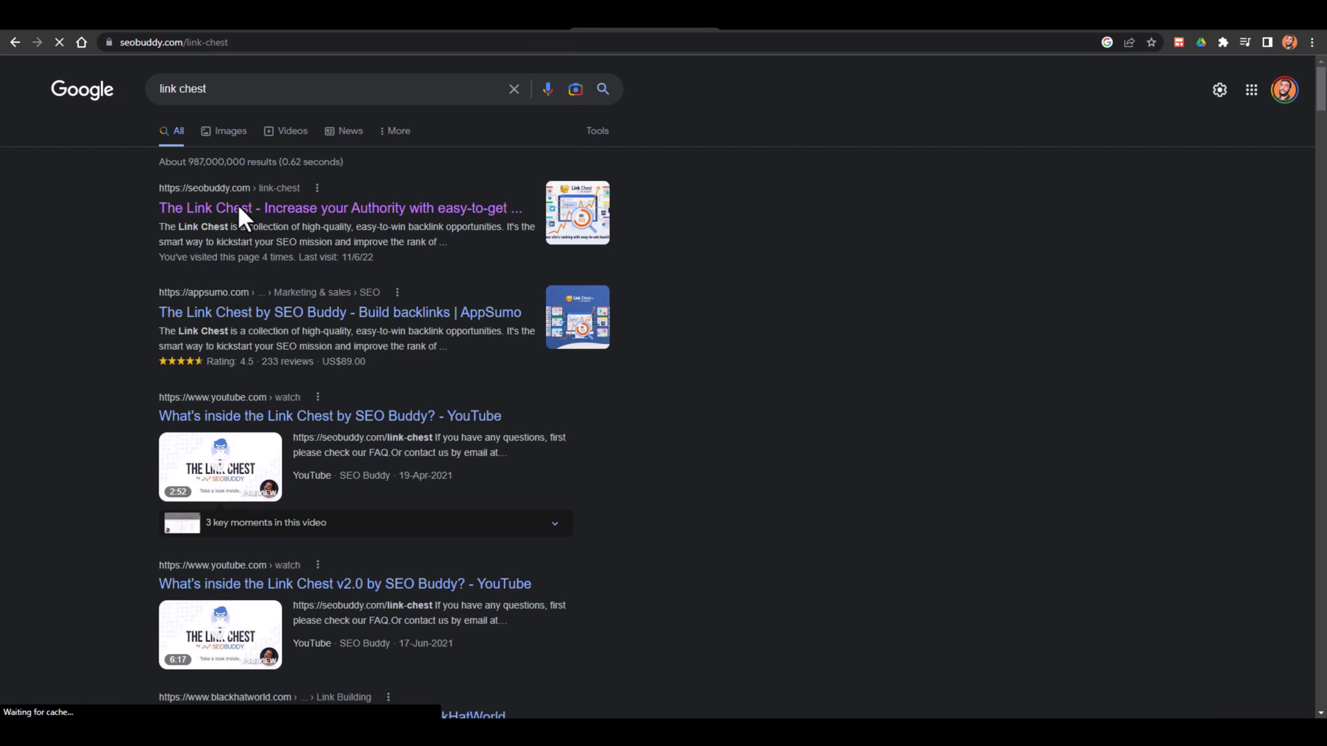
scroll(603, 280, "down", 1)
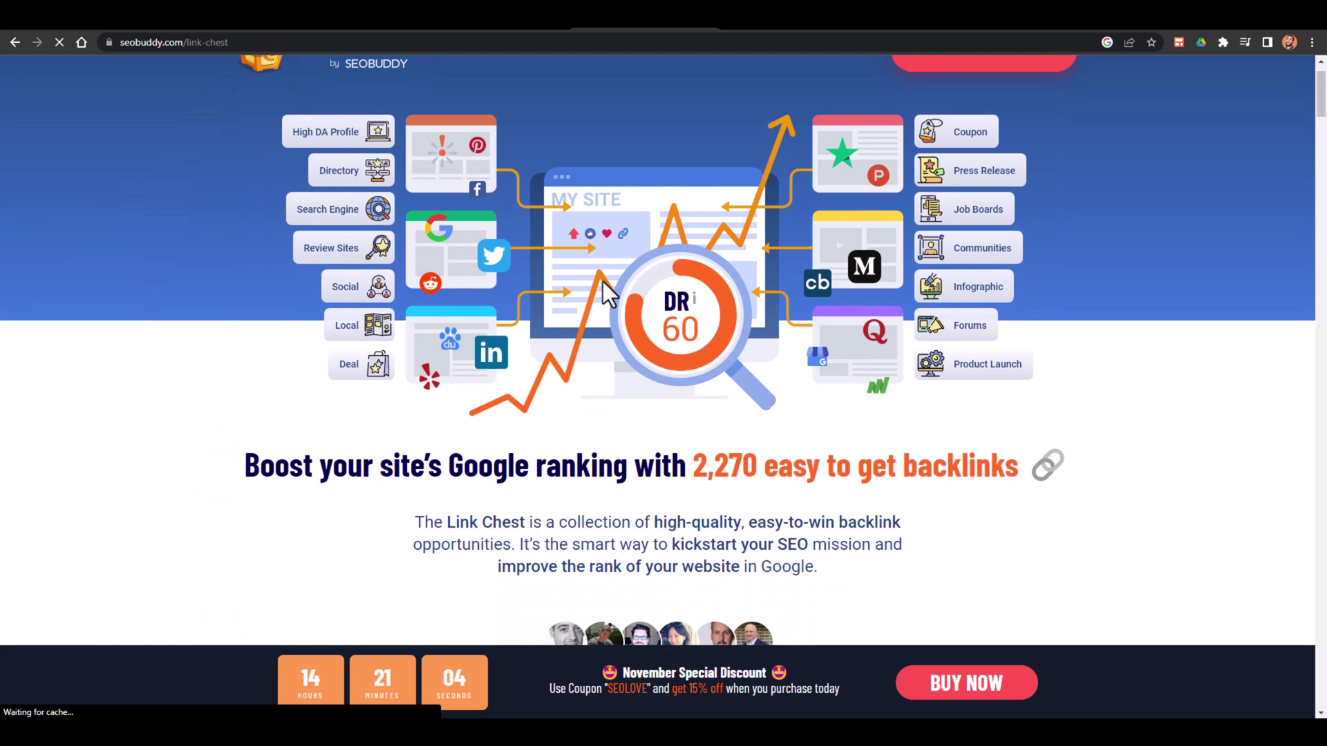
left_click(780, 219)
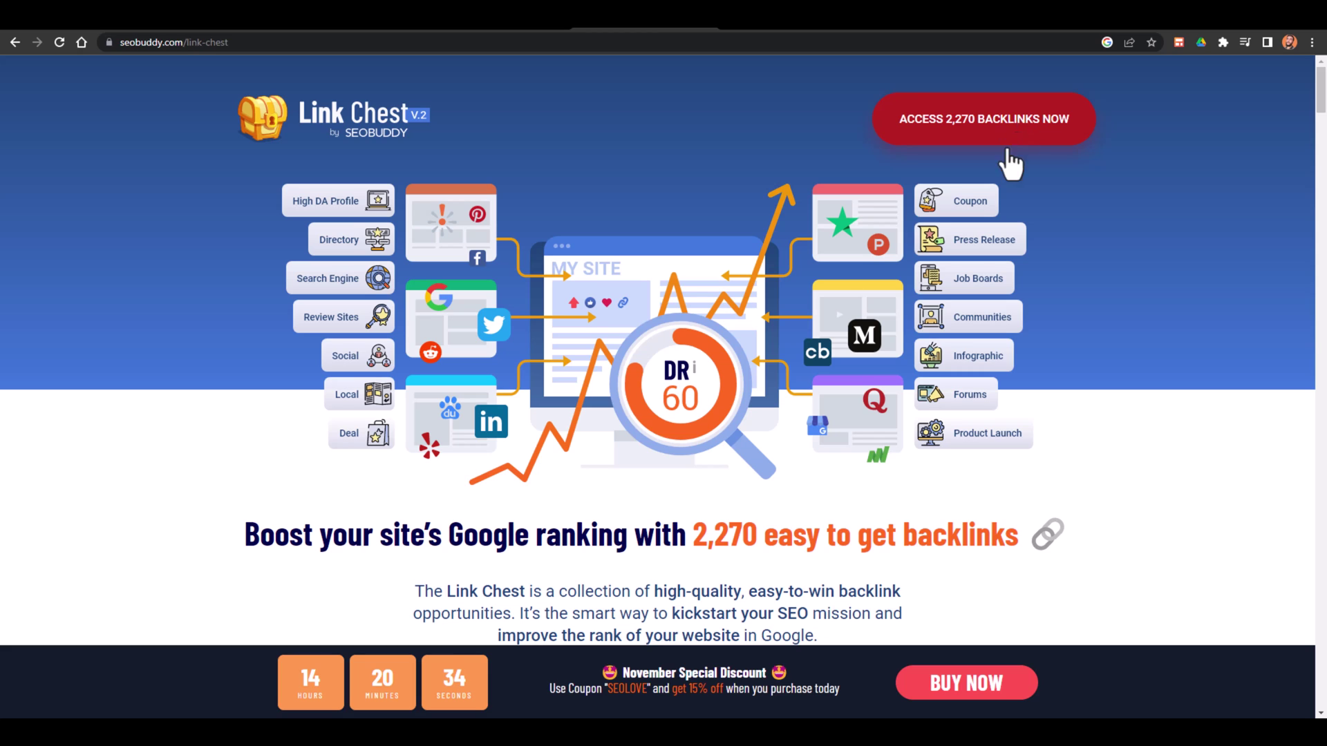
Jump to the Link Chest order section, highlight the $129 price, and close the visitor notification
left_click(952, 139)
left_click_drag(1027, 206, 1049, 210)
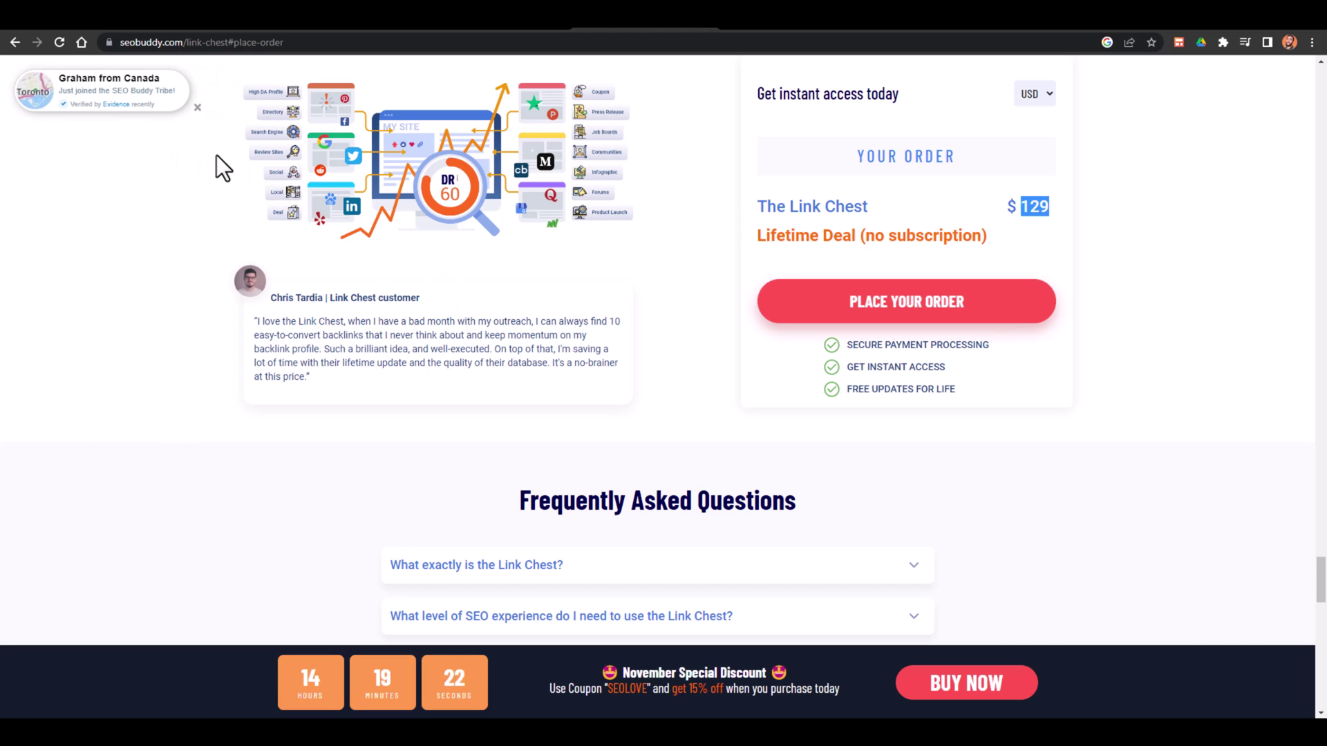
left_click(195, 112)
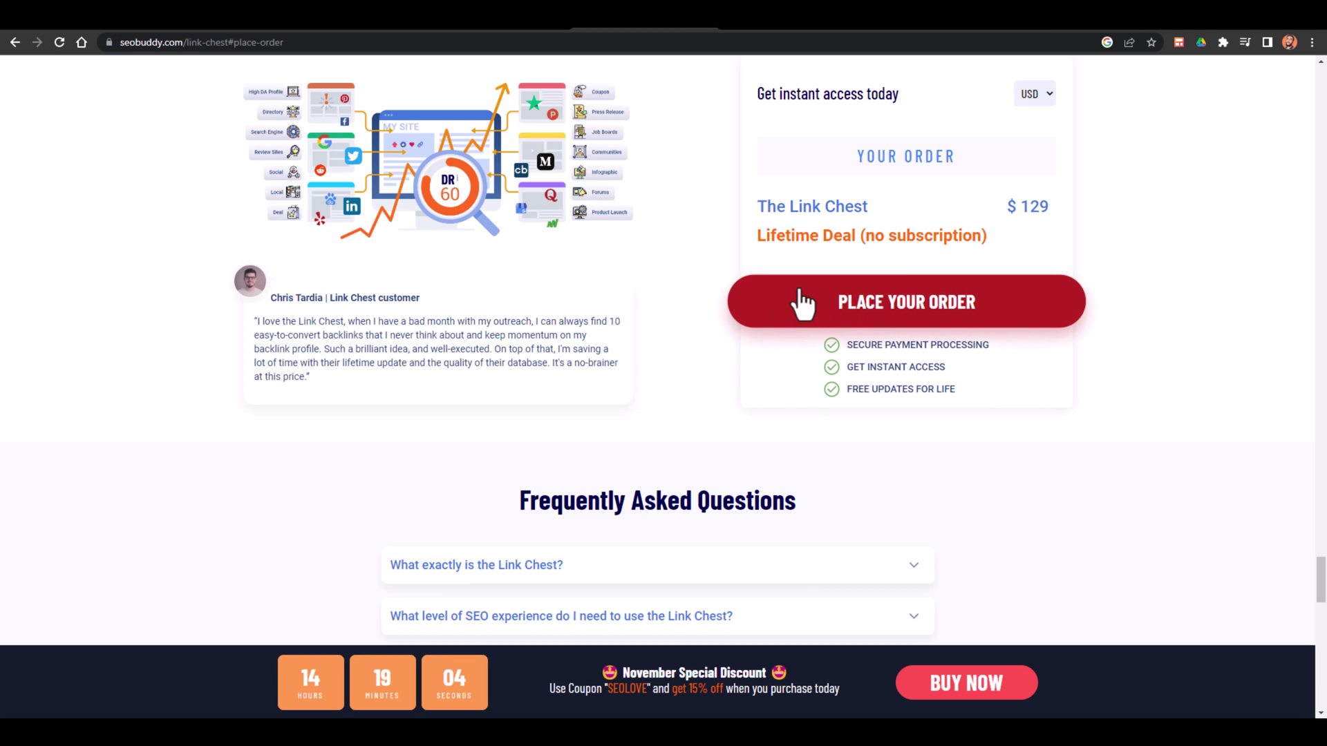
Start ordering The Link Chest, autofilling the saved e-mail, country and postal code
left_click(846, 321)
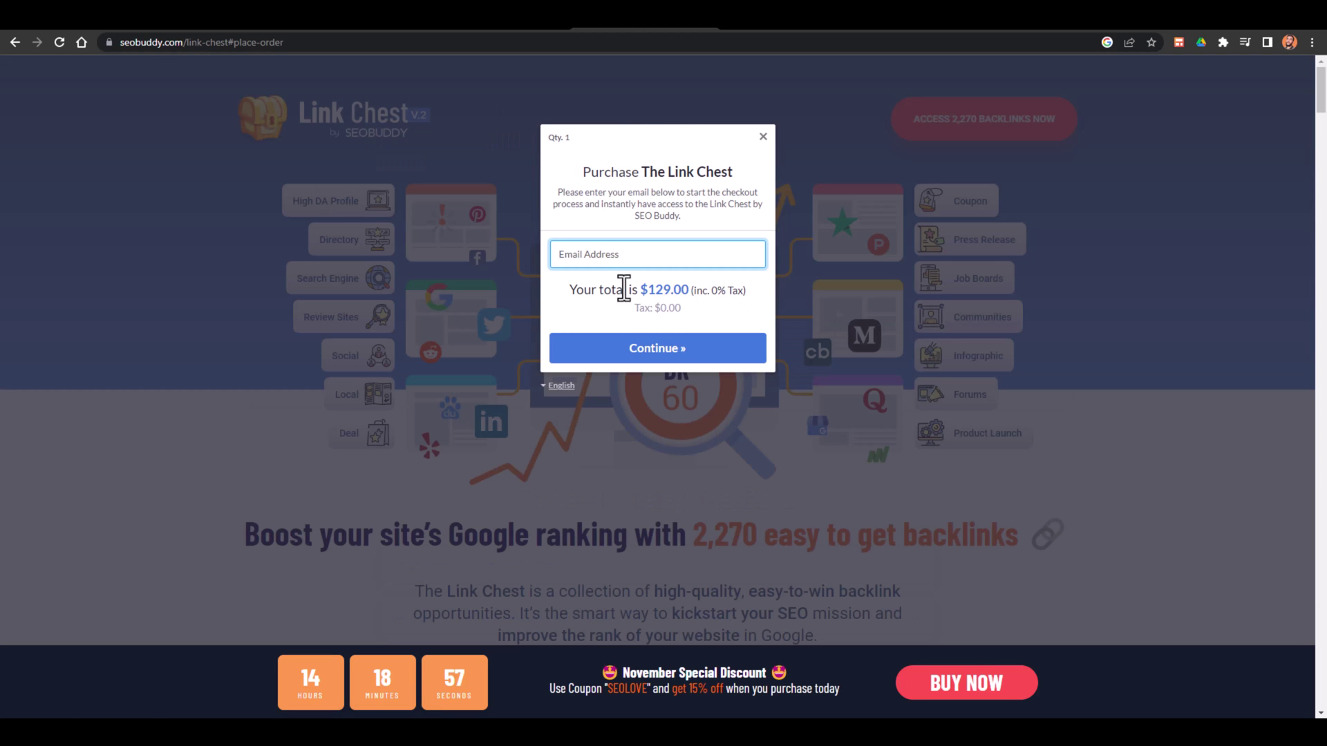
left_click(600, 258)
left_click(648, 291)
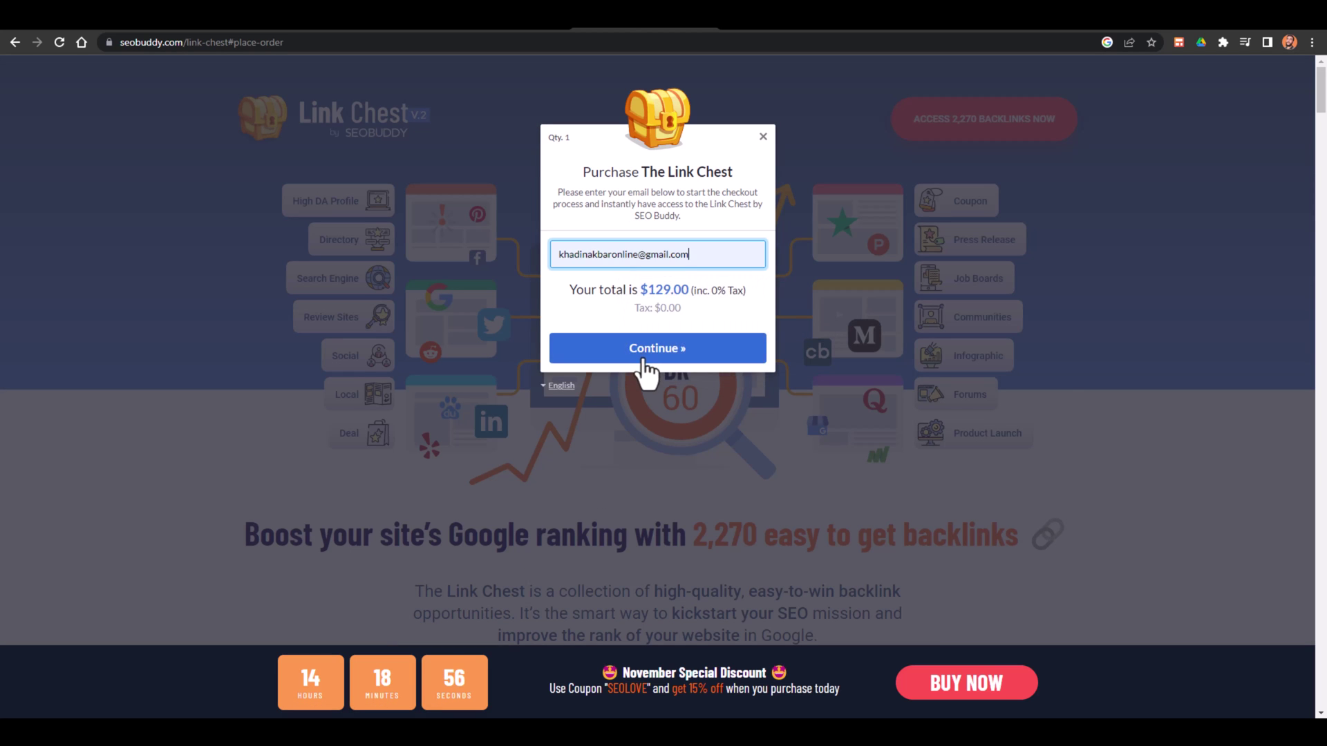
left_click(643, 354)
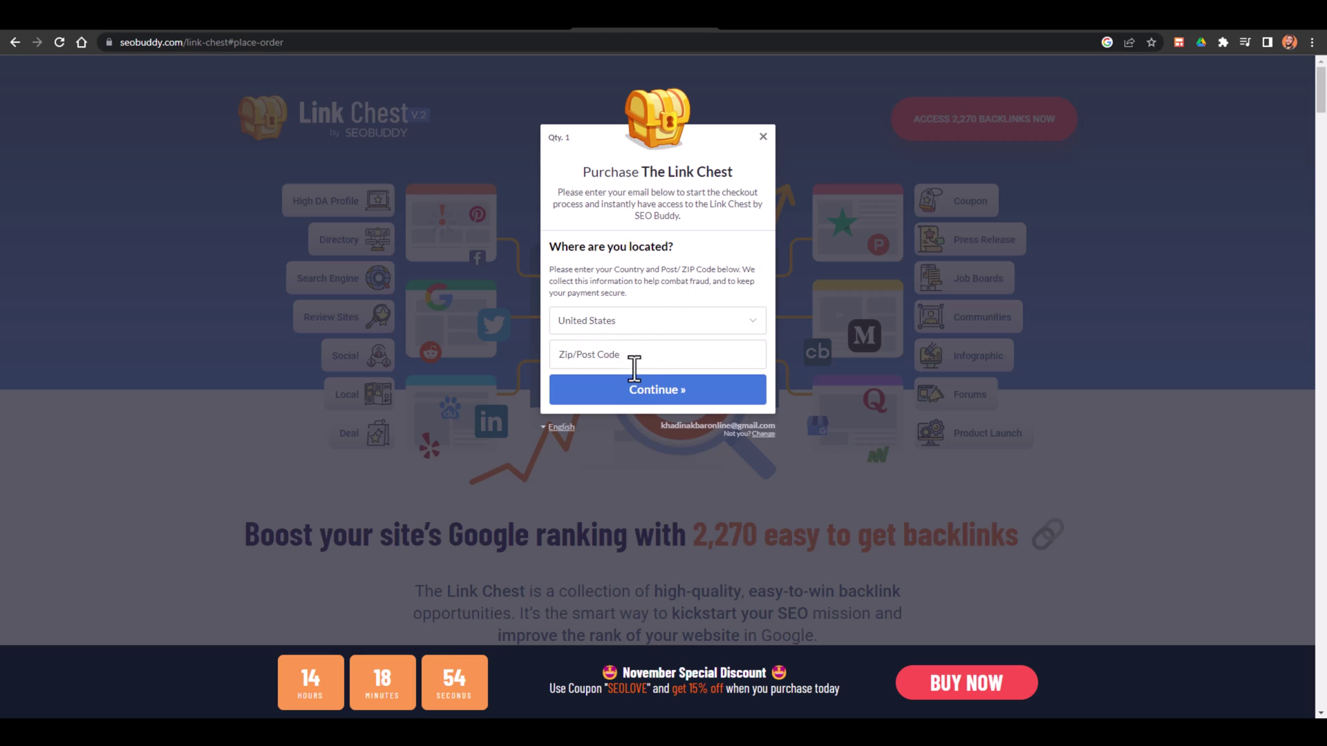
left_click(631, 388)
left_click(609, 373)
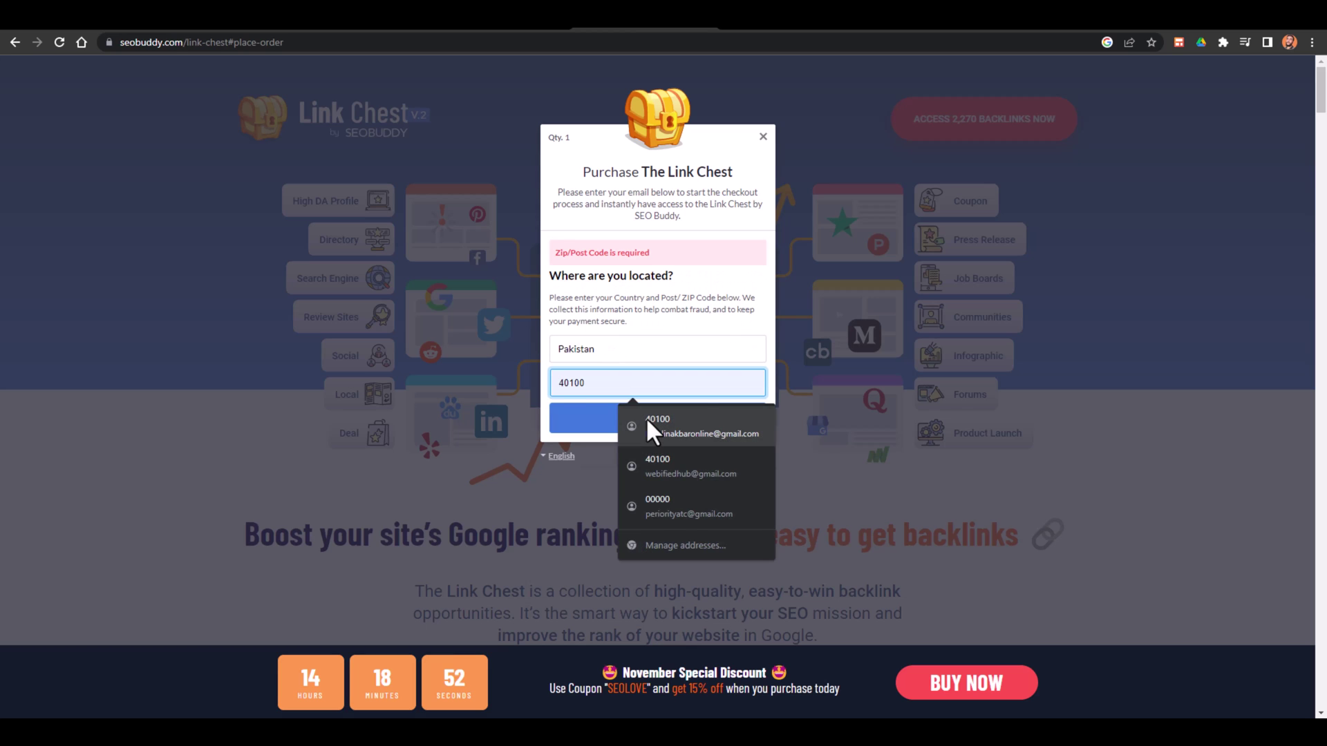
left_click(642, 416)
left_click(611, 360)
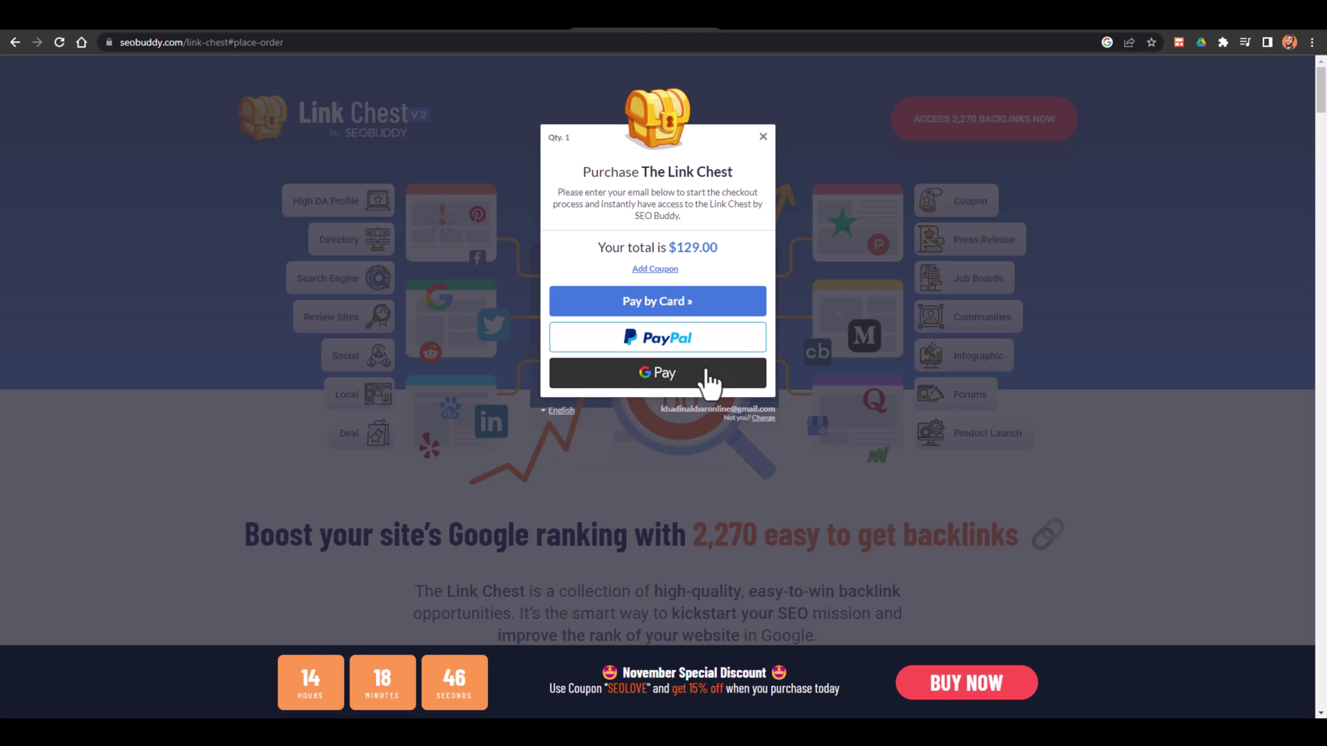
Open the coupon entry at the $129.00 payment step and cancel without a coupon
left_click(658, 272)
left_click(597, 255)
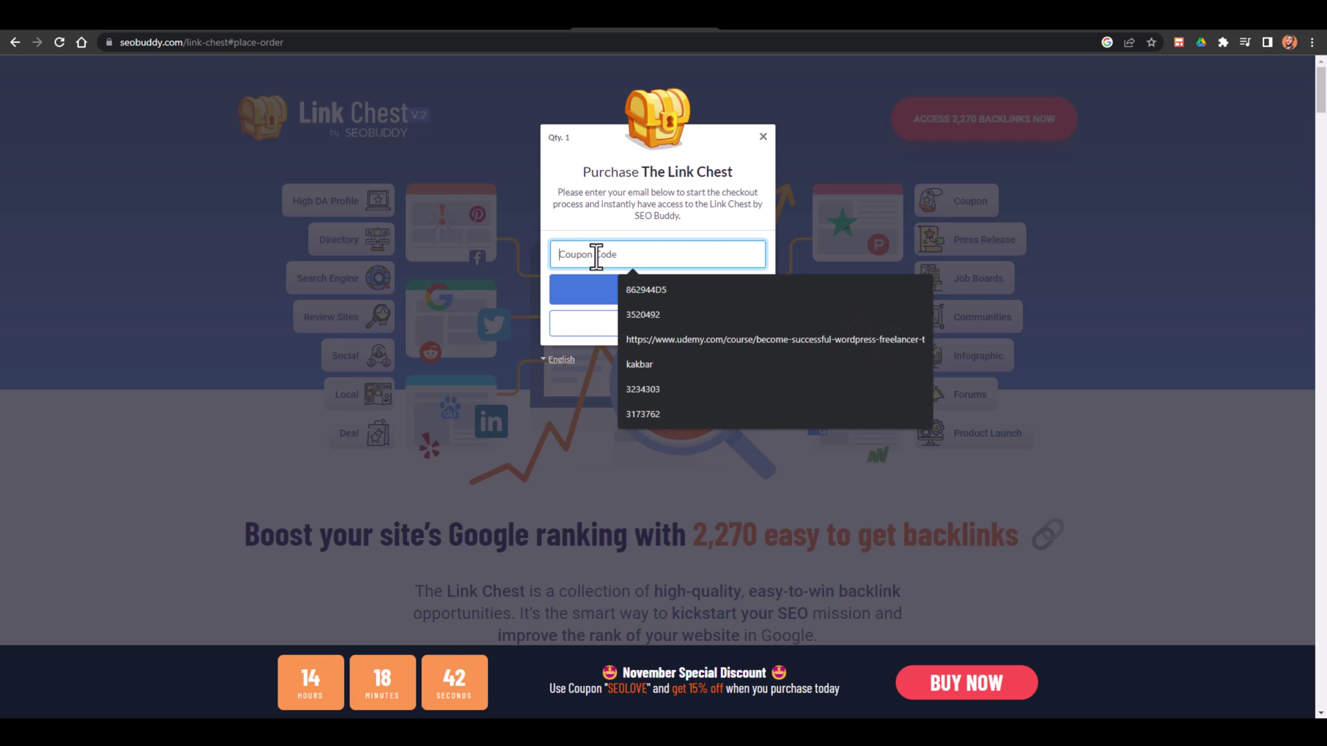
left_click(583, 221)
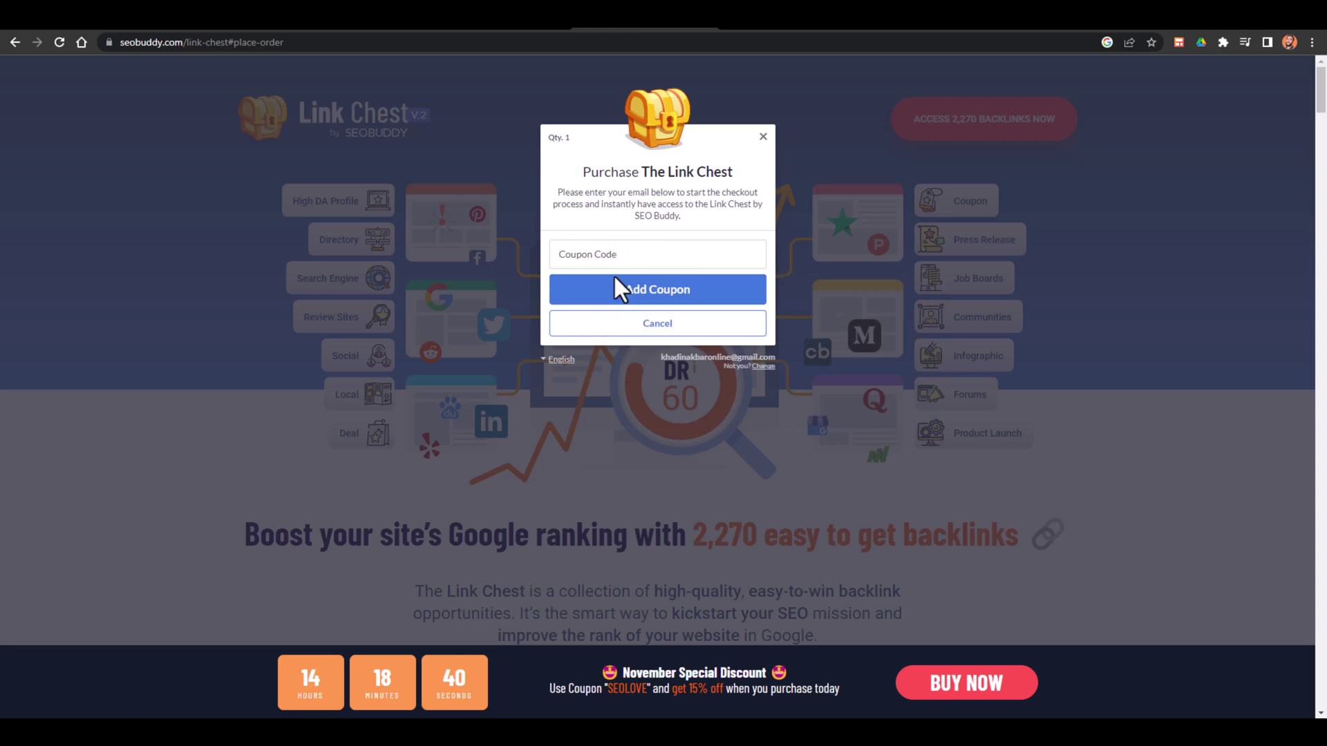
left_click(637, 329)
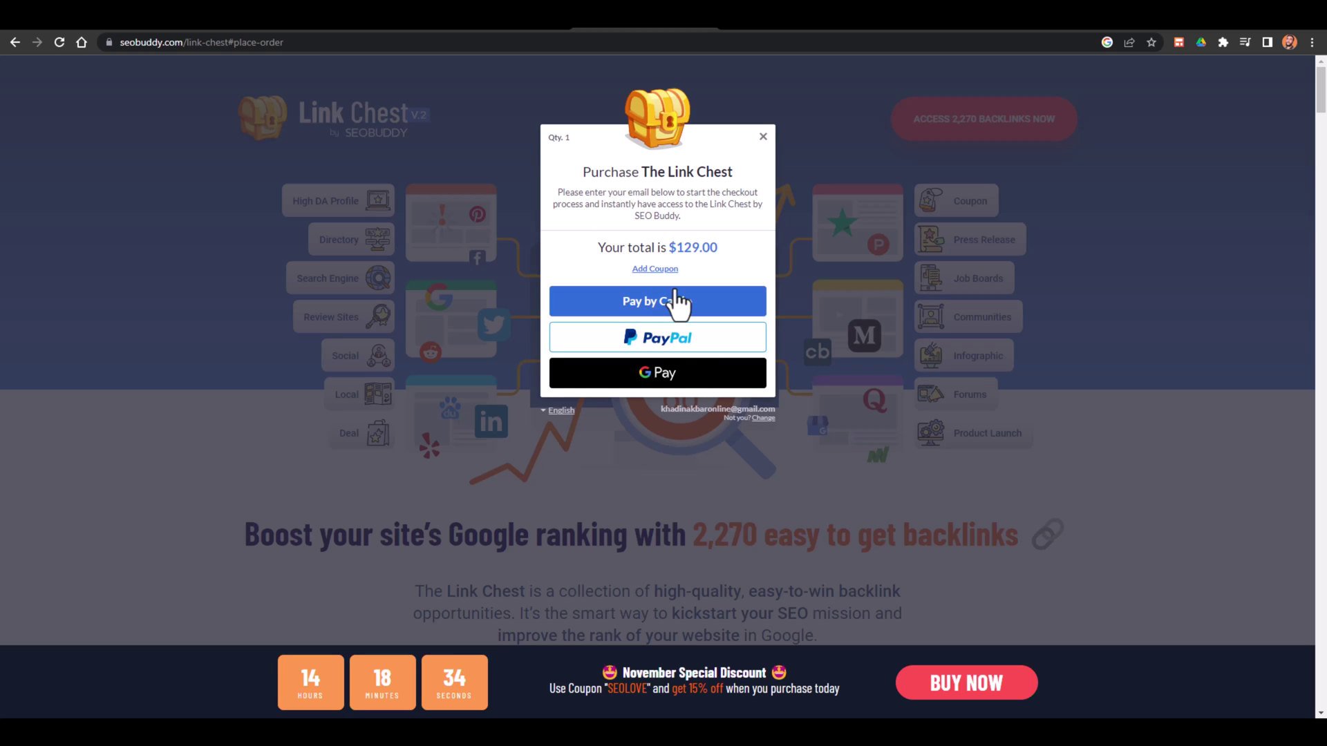
Trim the address to seobuddy.com to load the SEO Buddy home page
left_click_drag(285, 44, 183, 59)
key("BackSpace")
key("Return")
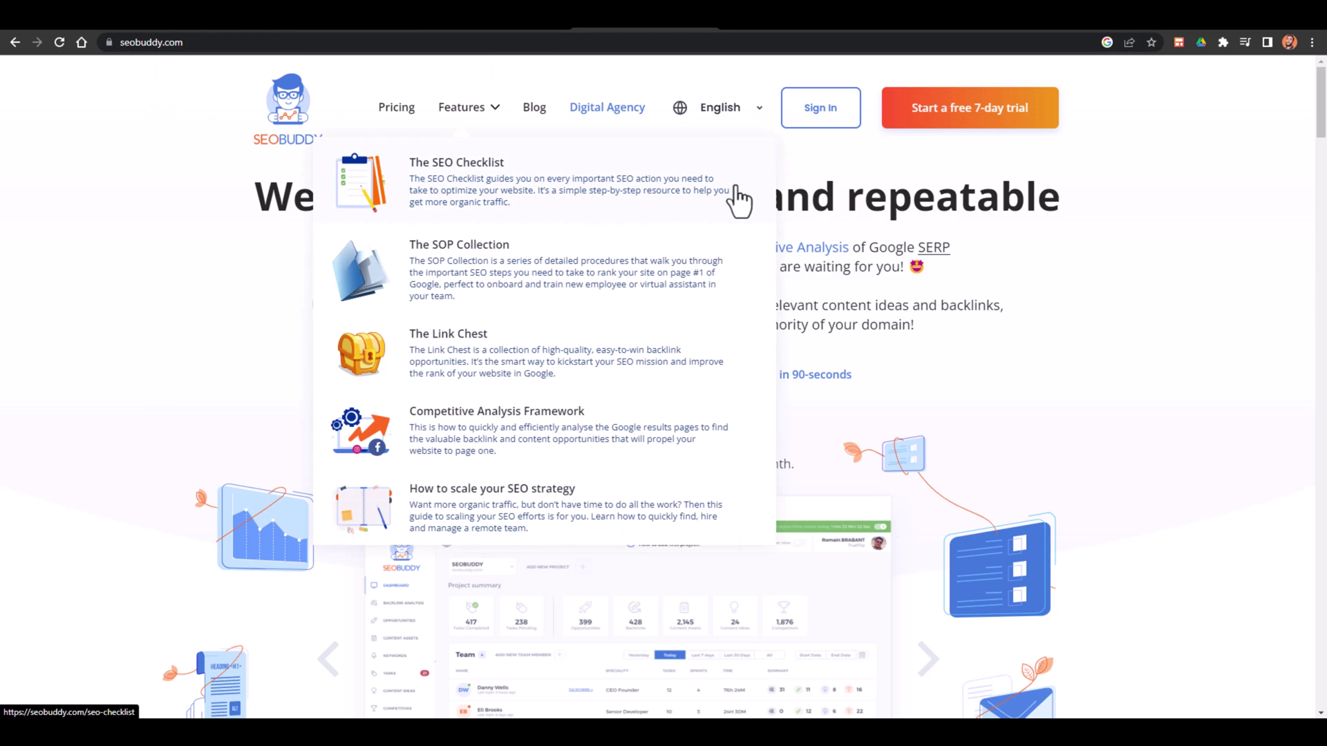
Sign in to SEO Buddy through Google, choosing the saved Google account
left_click(832, 120)
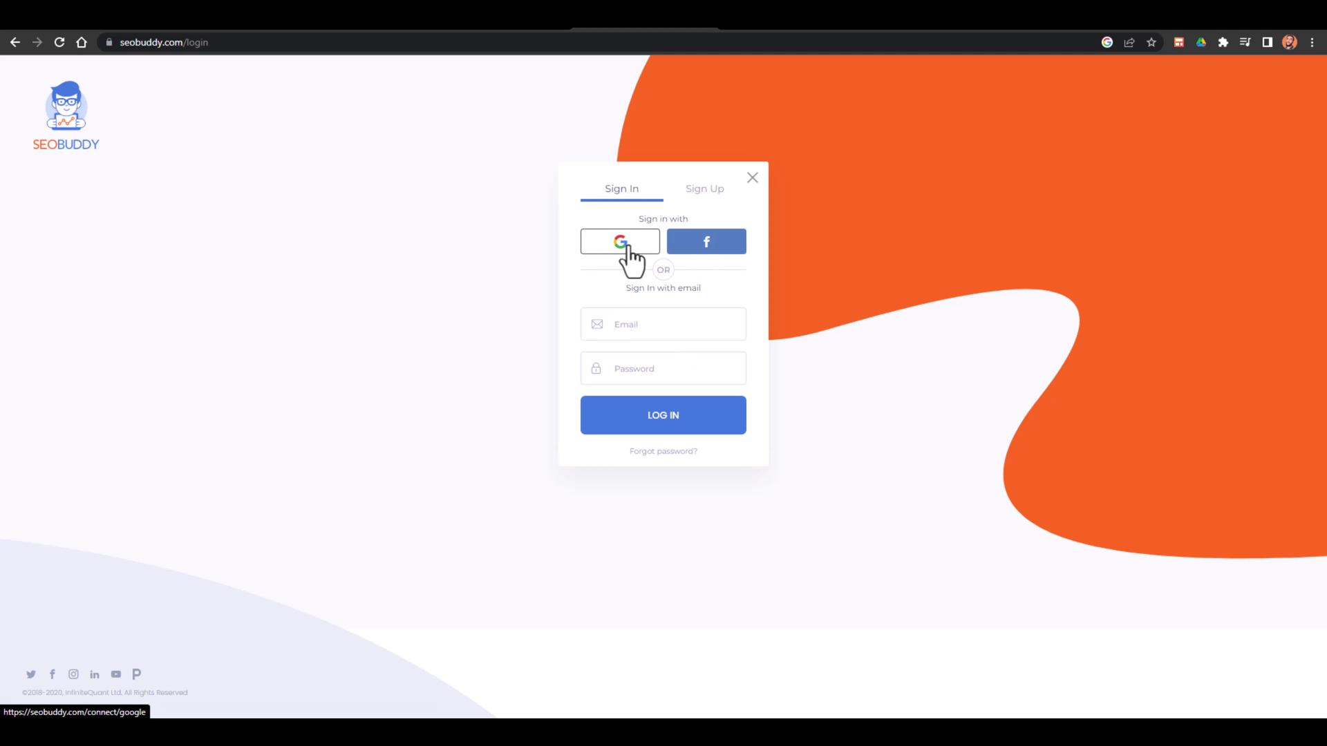
left_click(634, 310)
left_click(538, 309)
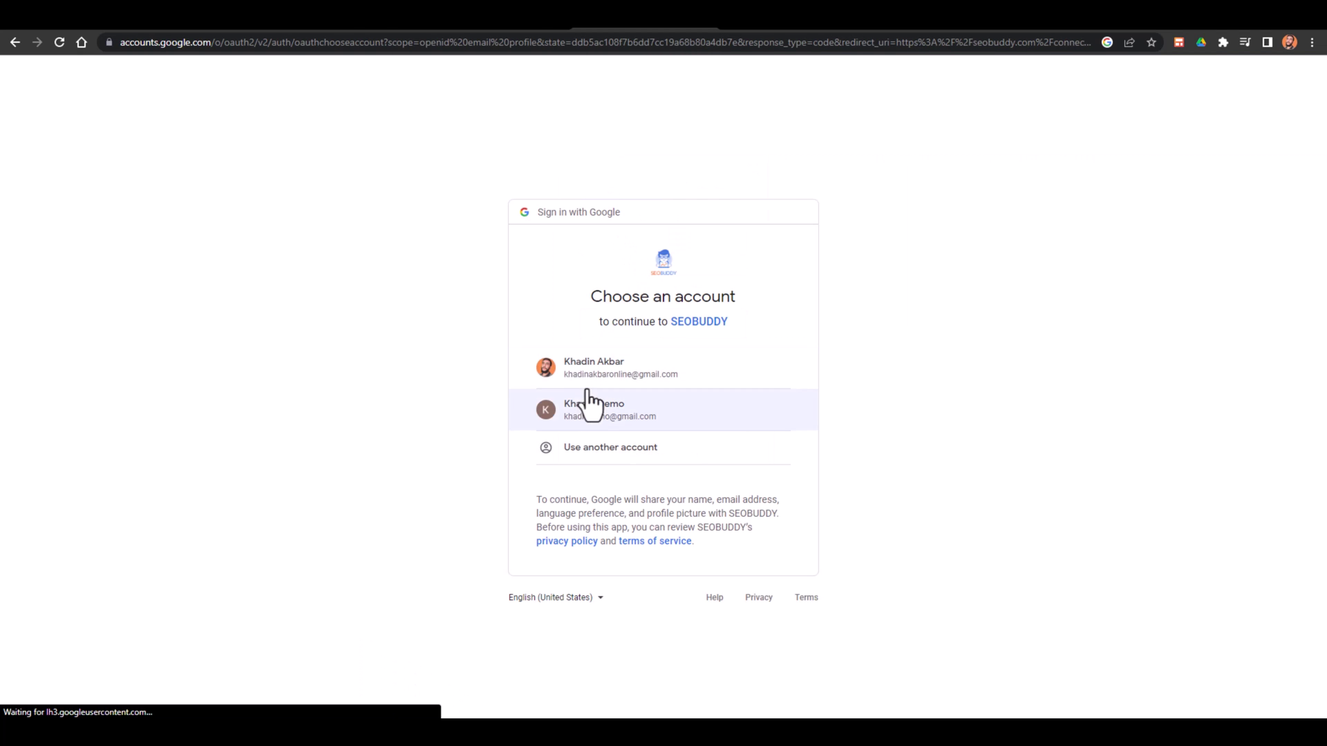
left_click(588, 371)
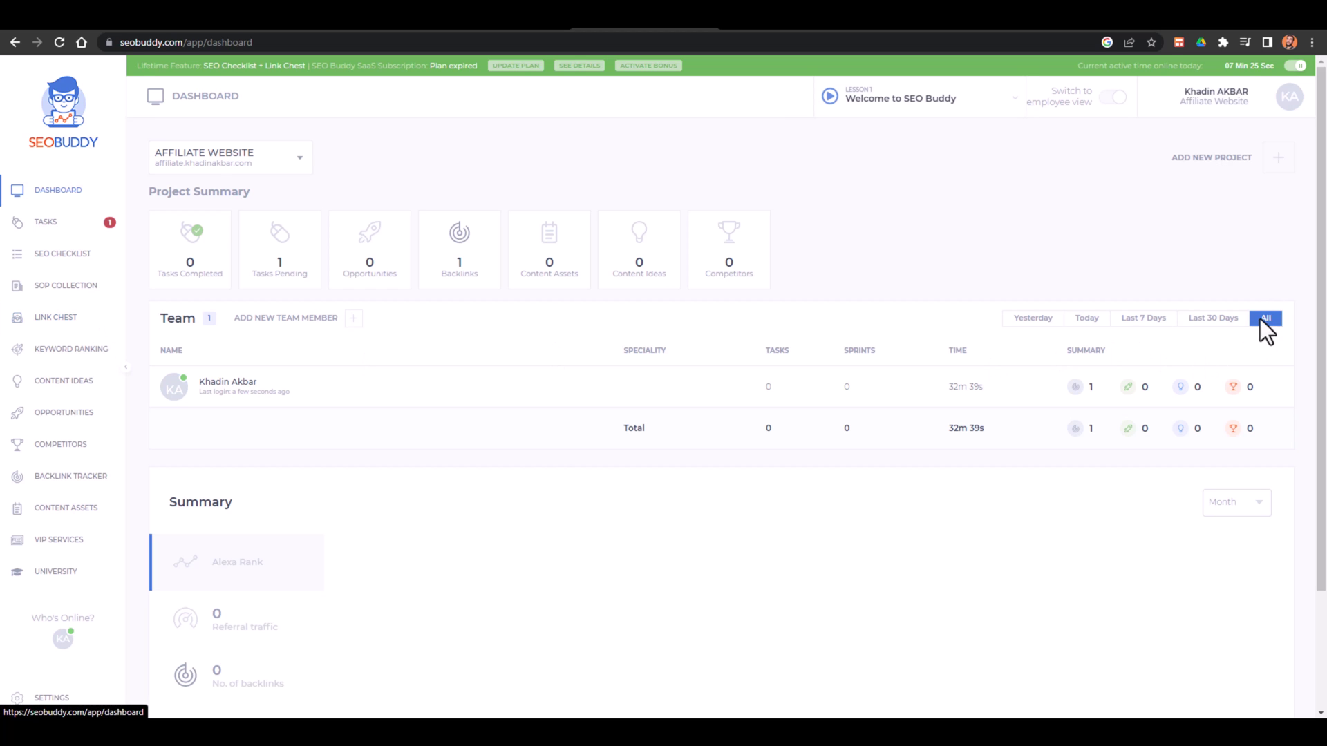
Open, close and reopen the KA account menu, then head to Link Chest from the sidebar
left_click(1286, 103)
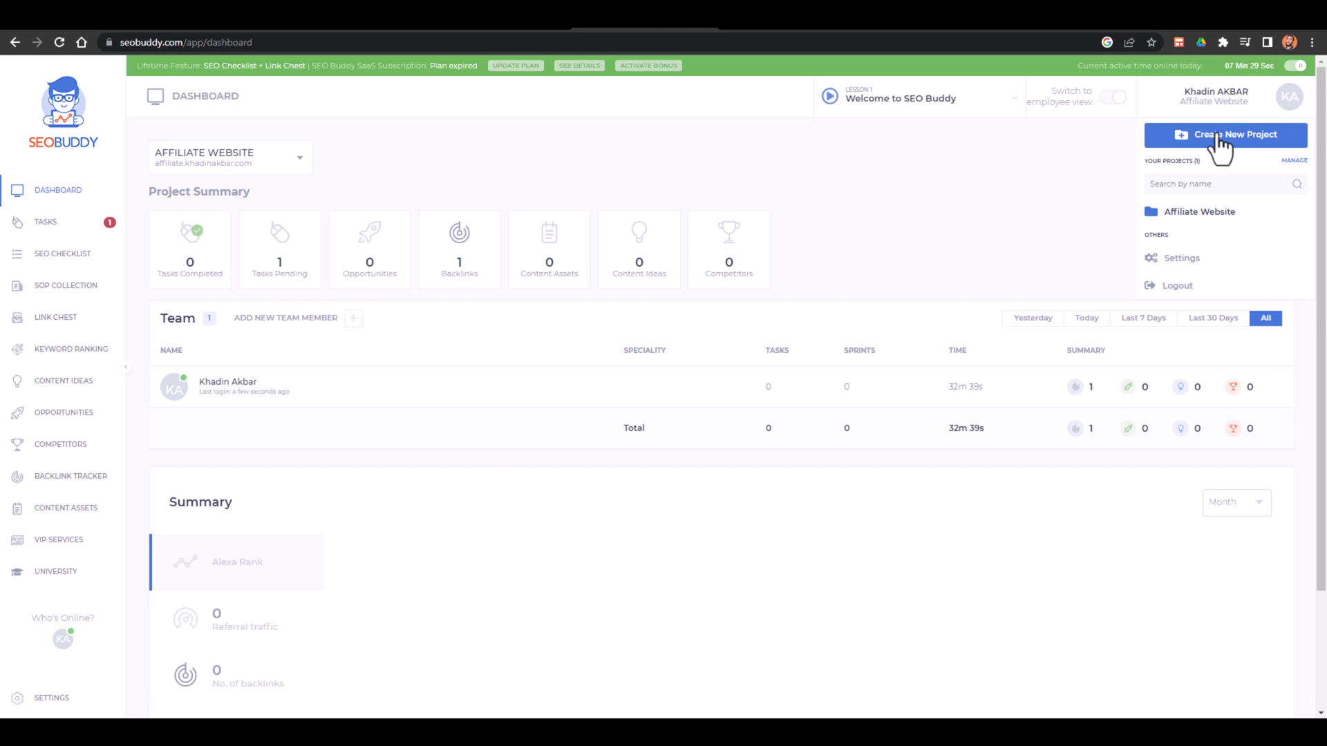
left_click(1291, 105)
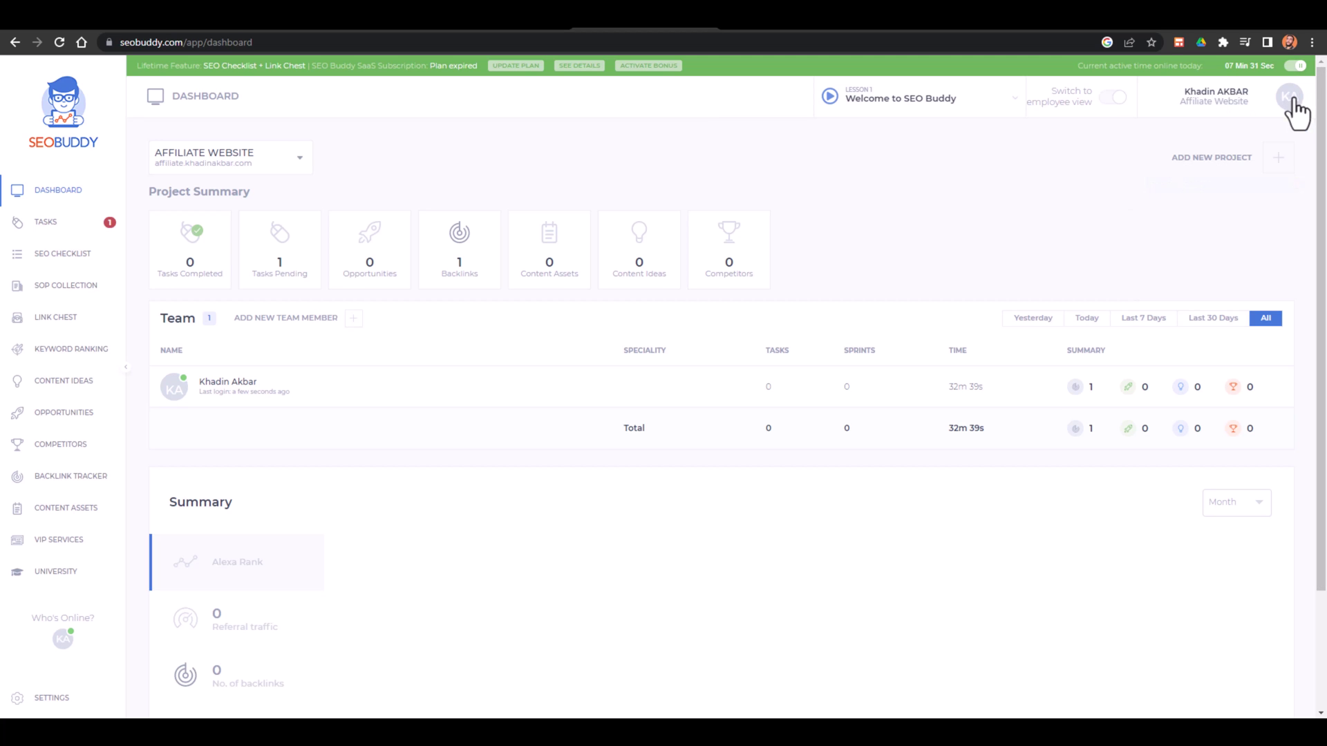
left_click(1280, 100)
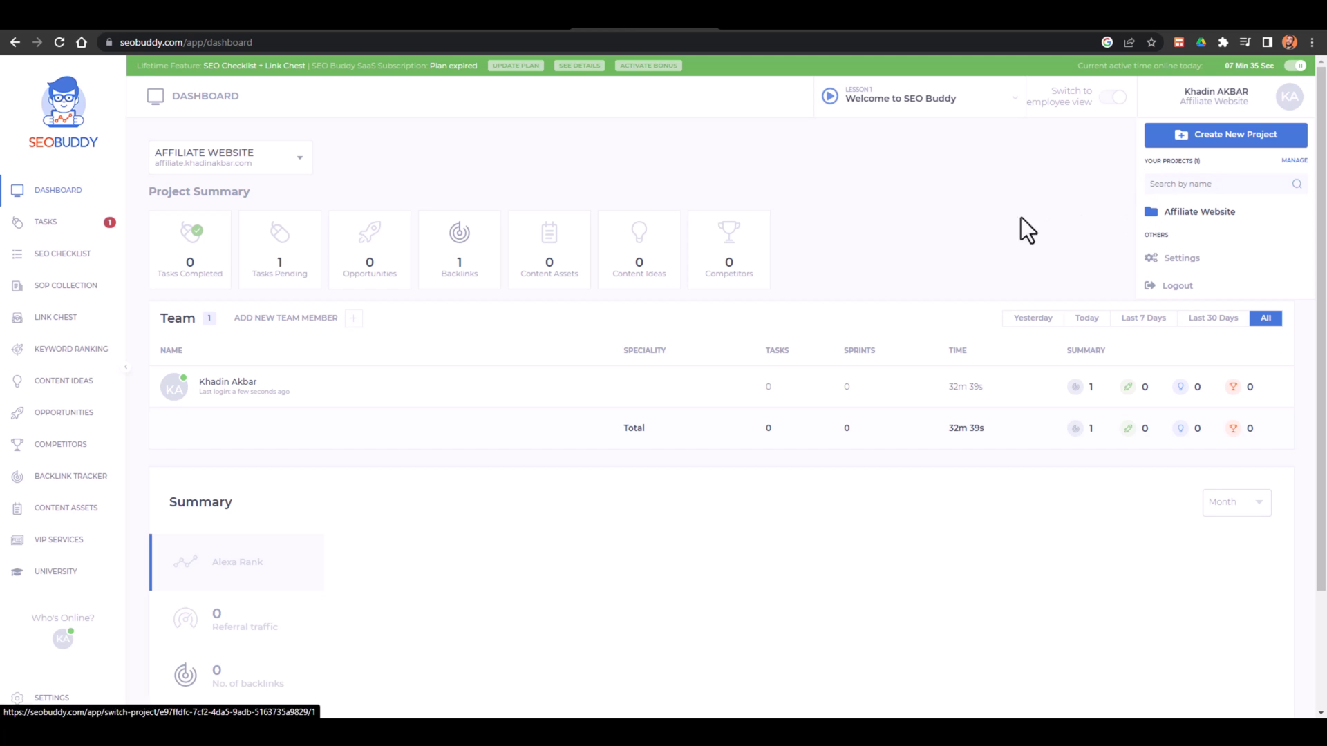
left_click(61, 324)
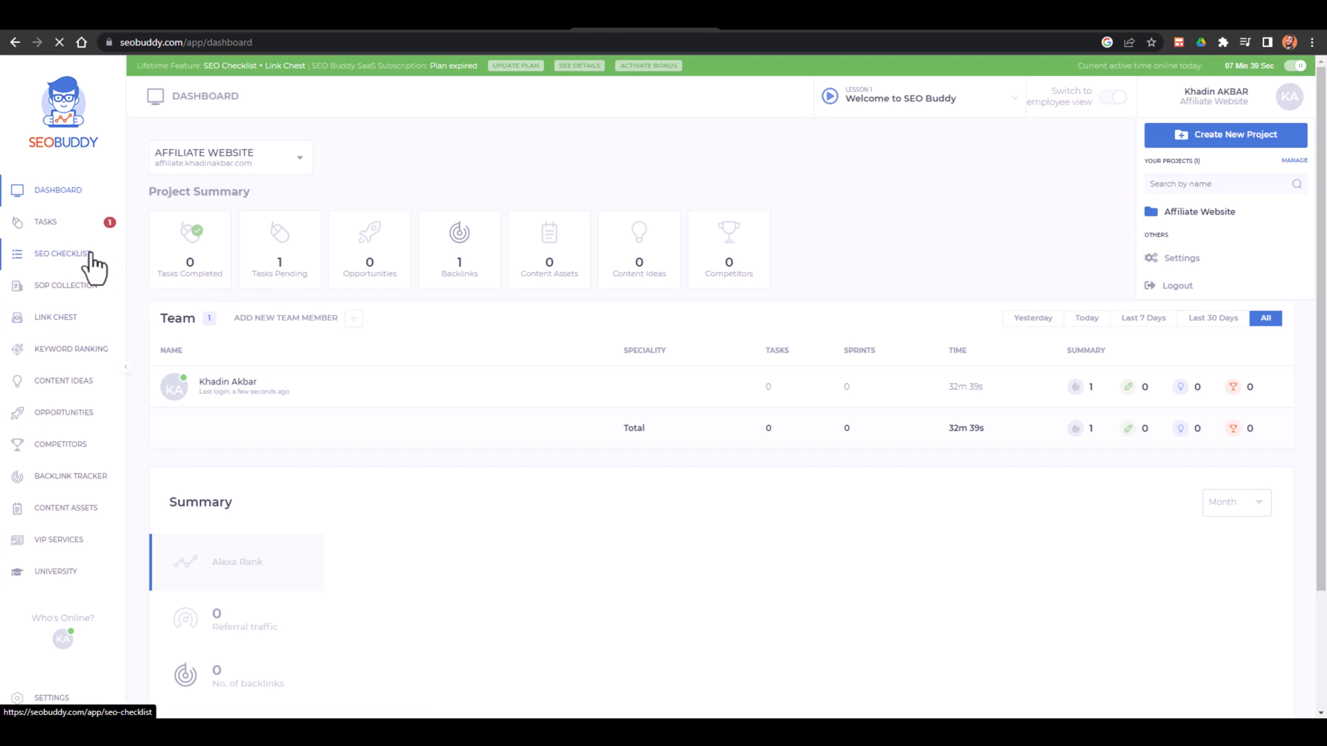
left_click(59, 42)
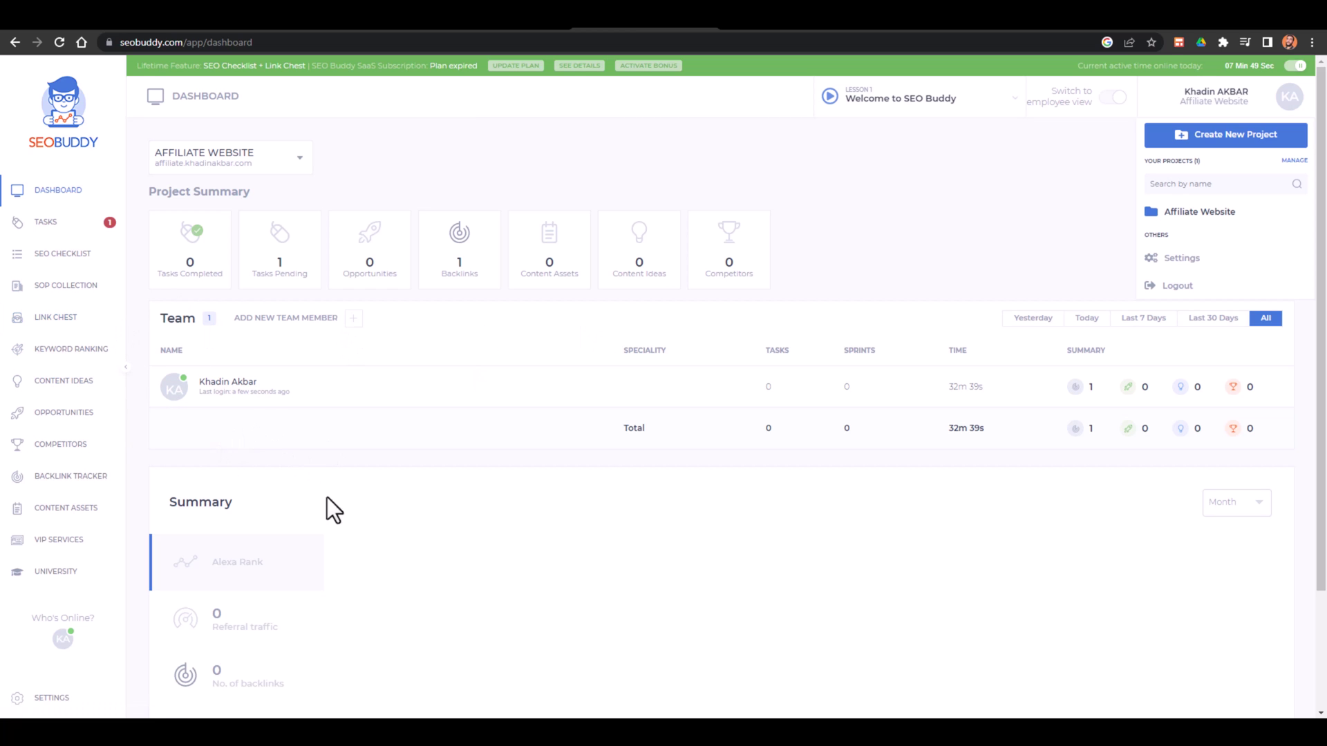
Open Link Chest and preview the Search Engine category before returning to High DA Profile
left_click(55, 318)
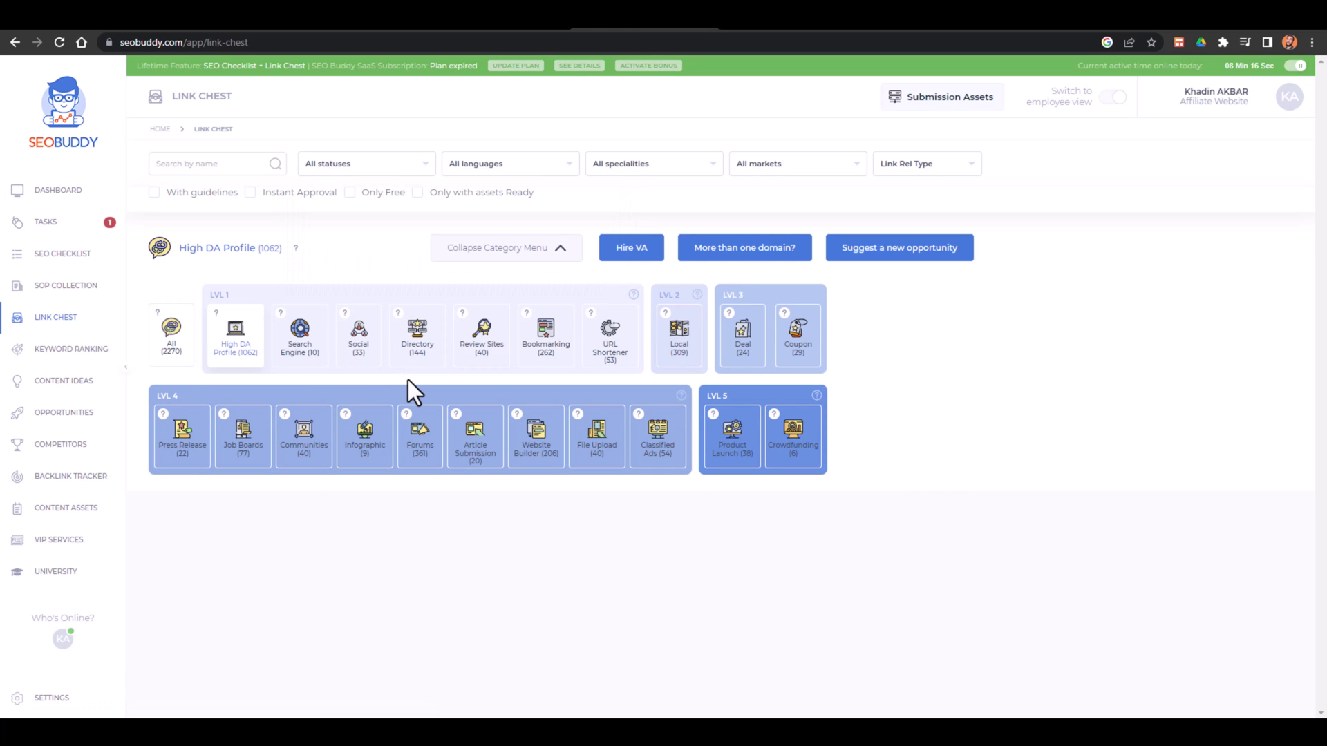
left_click(302, 339)
scroll(268, 359, "down", 5)
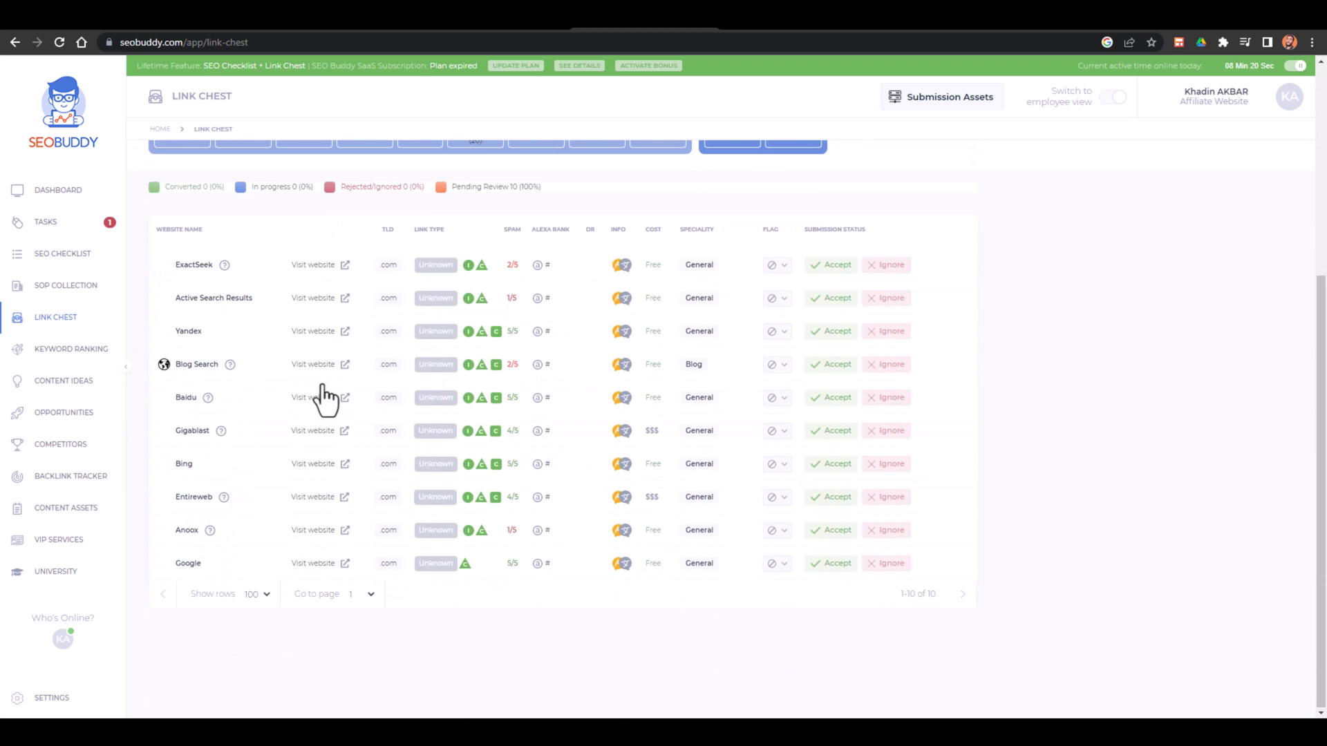
scroll(320, 394, "up", 5)
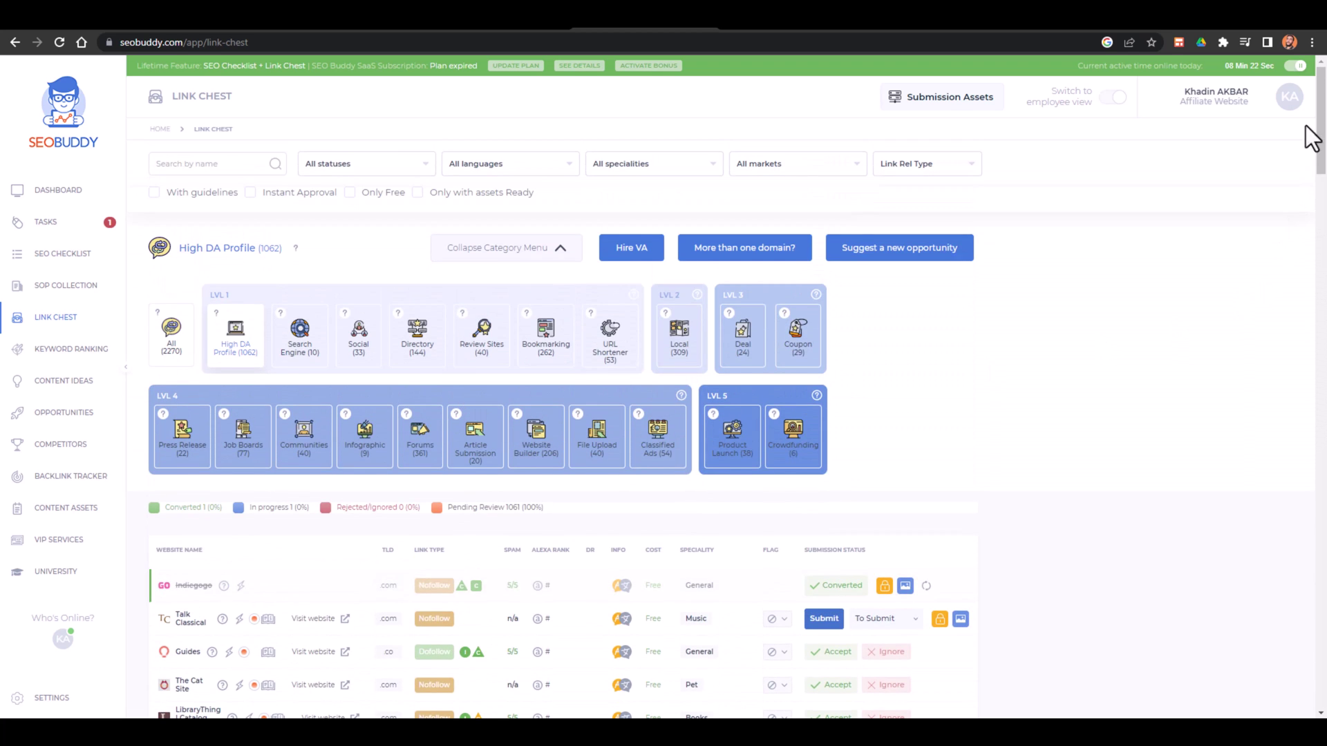
left_click(1290, 98)
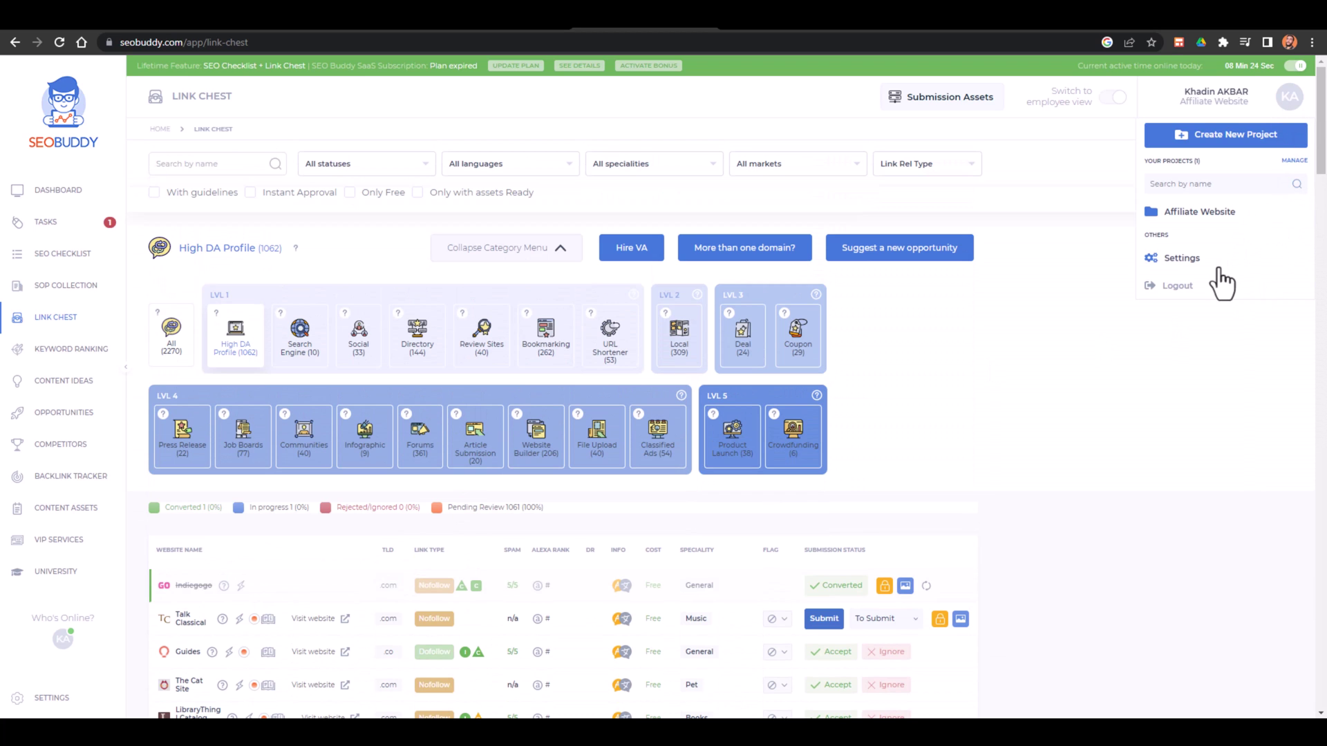
left_click(1190, 260)
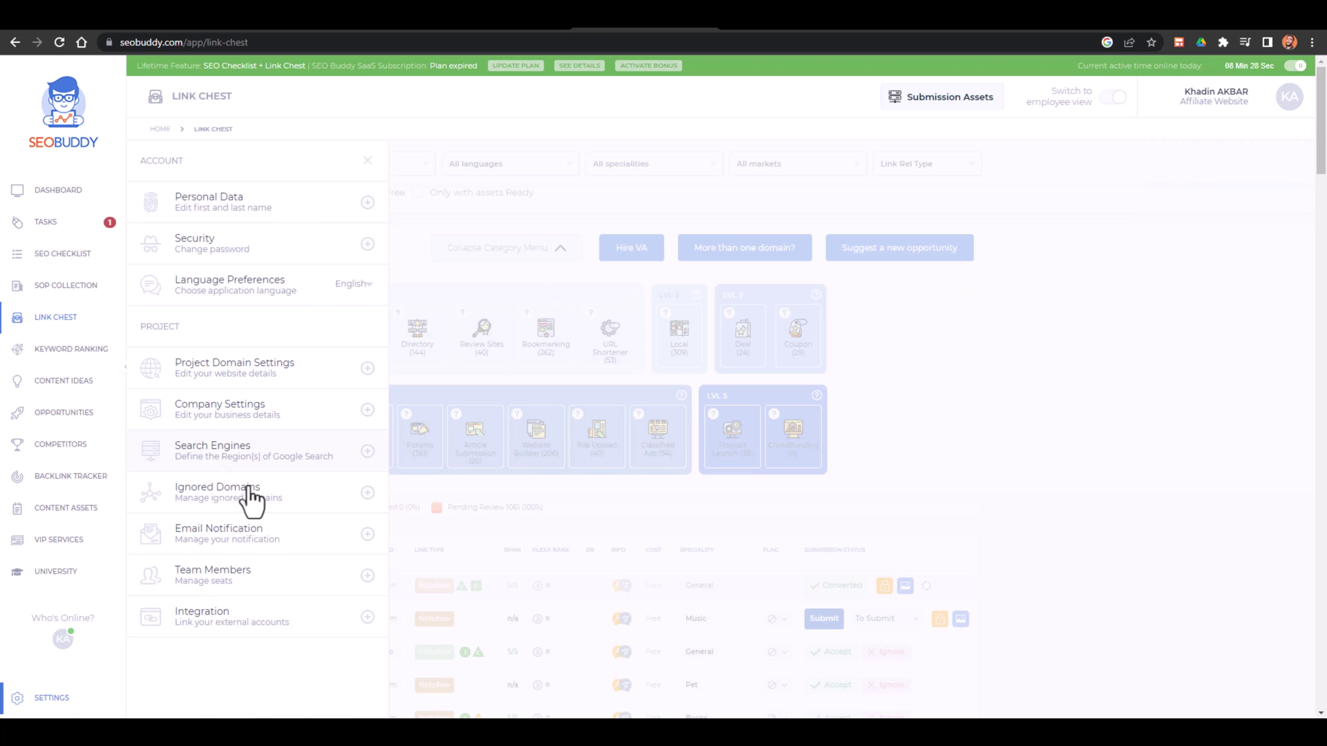
left_click(366, 584)
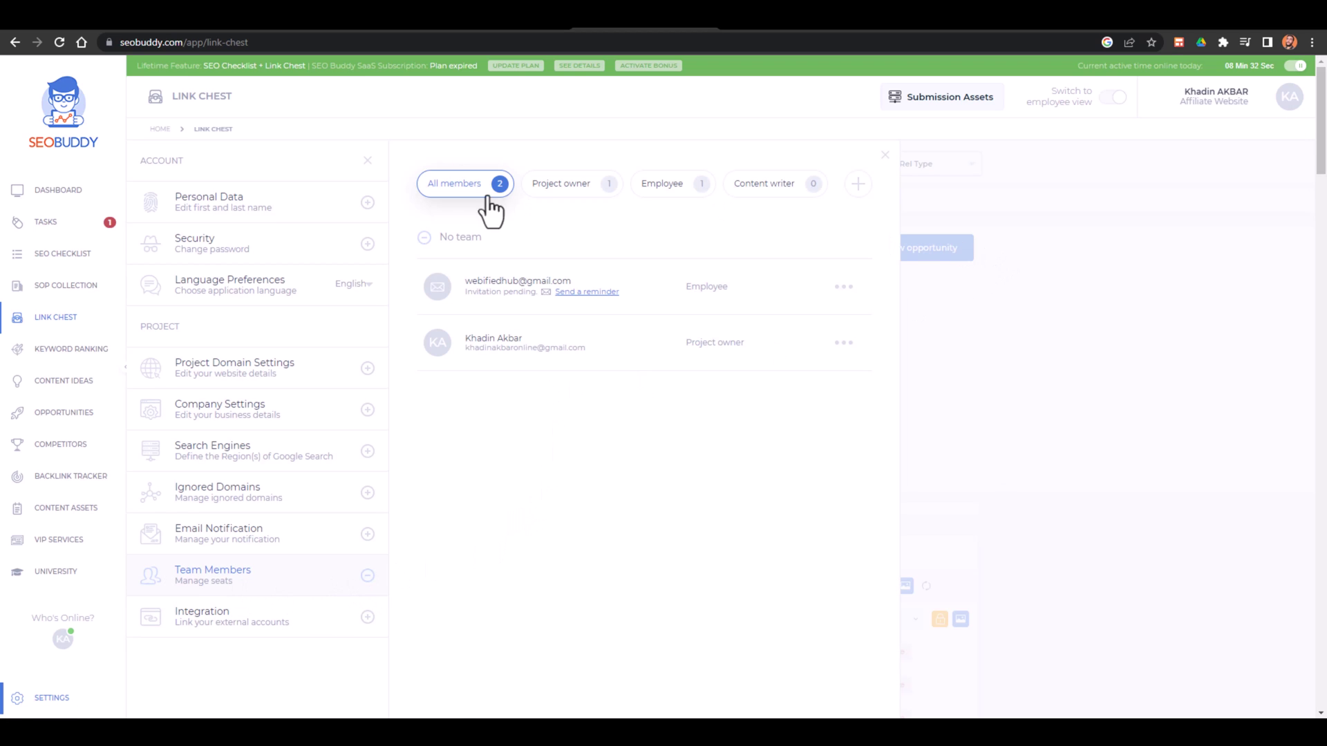
left_click(857, 183)
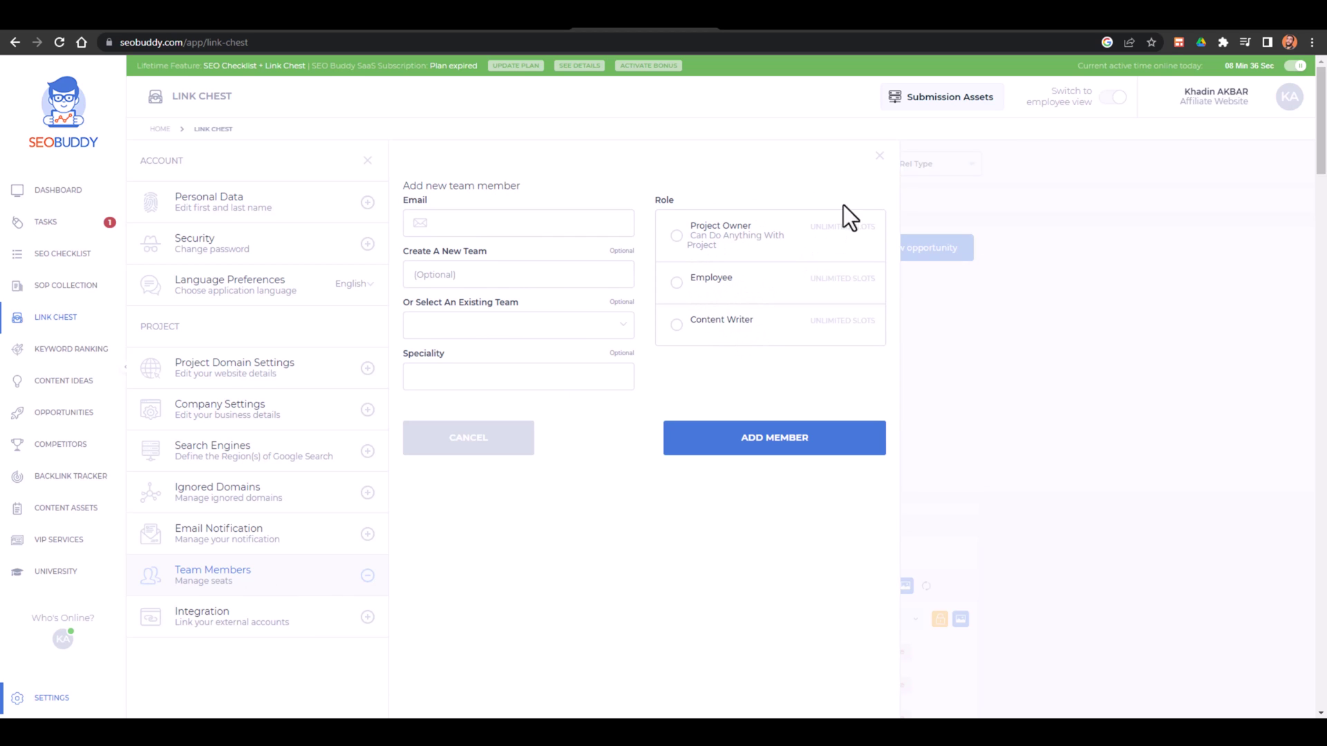
left_click(879, 156)
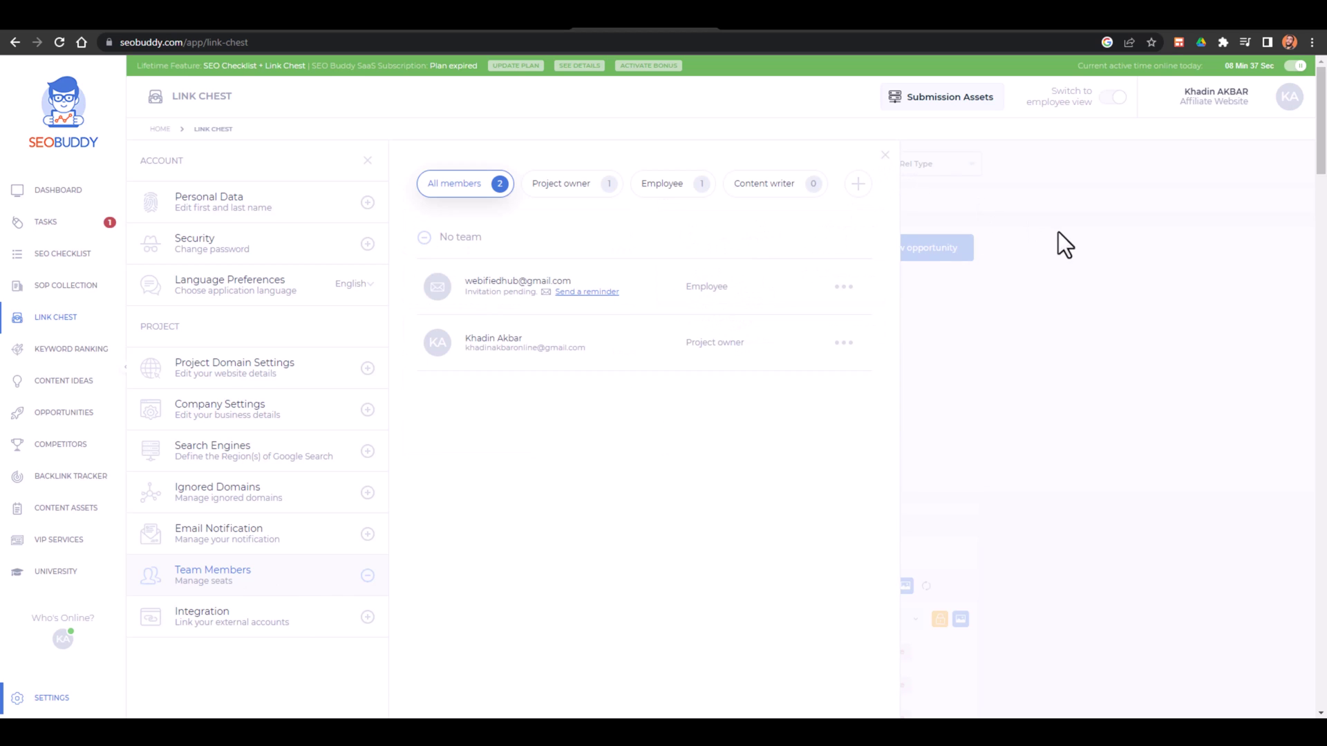
left_click(884, 162)
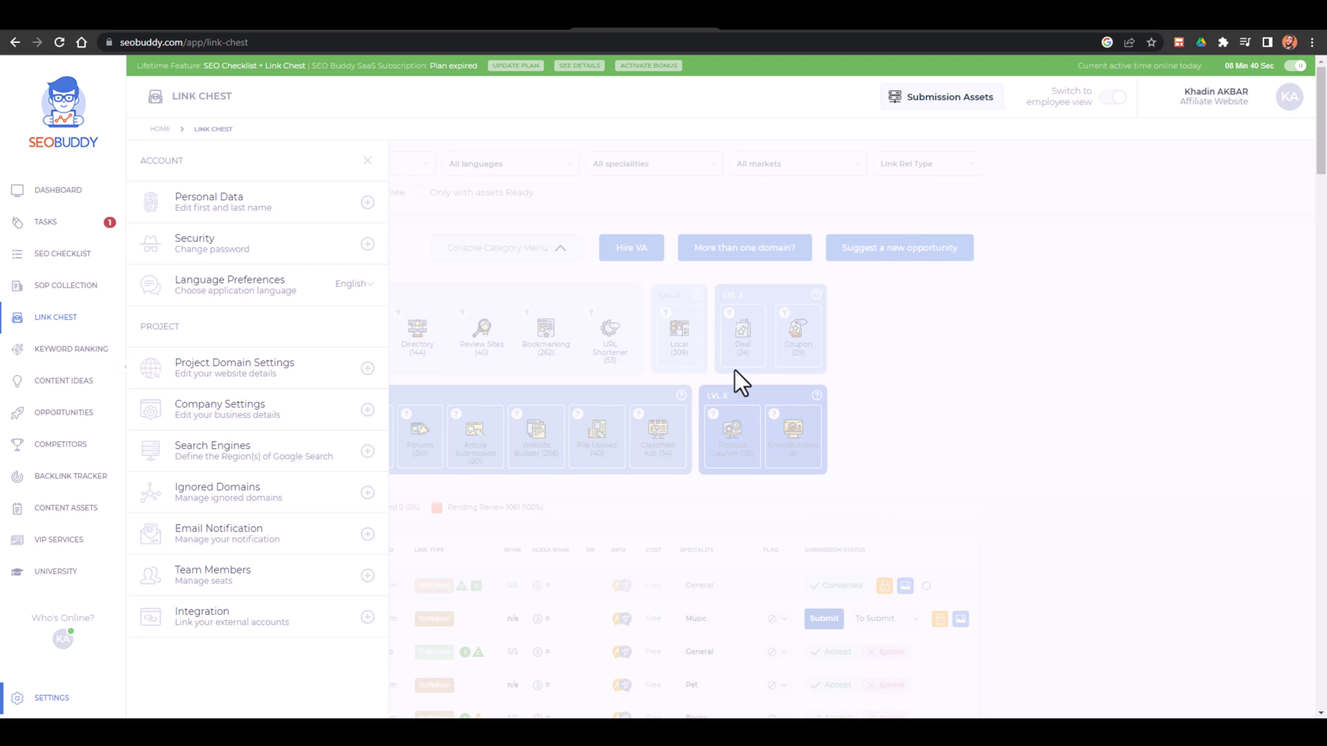
Close the settings panel and review Talk Classical's flag reasons and status choices
left_click(367, 165)
scroll(408, 276, "down", 1)
scroll(402, 267, "down", 5)
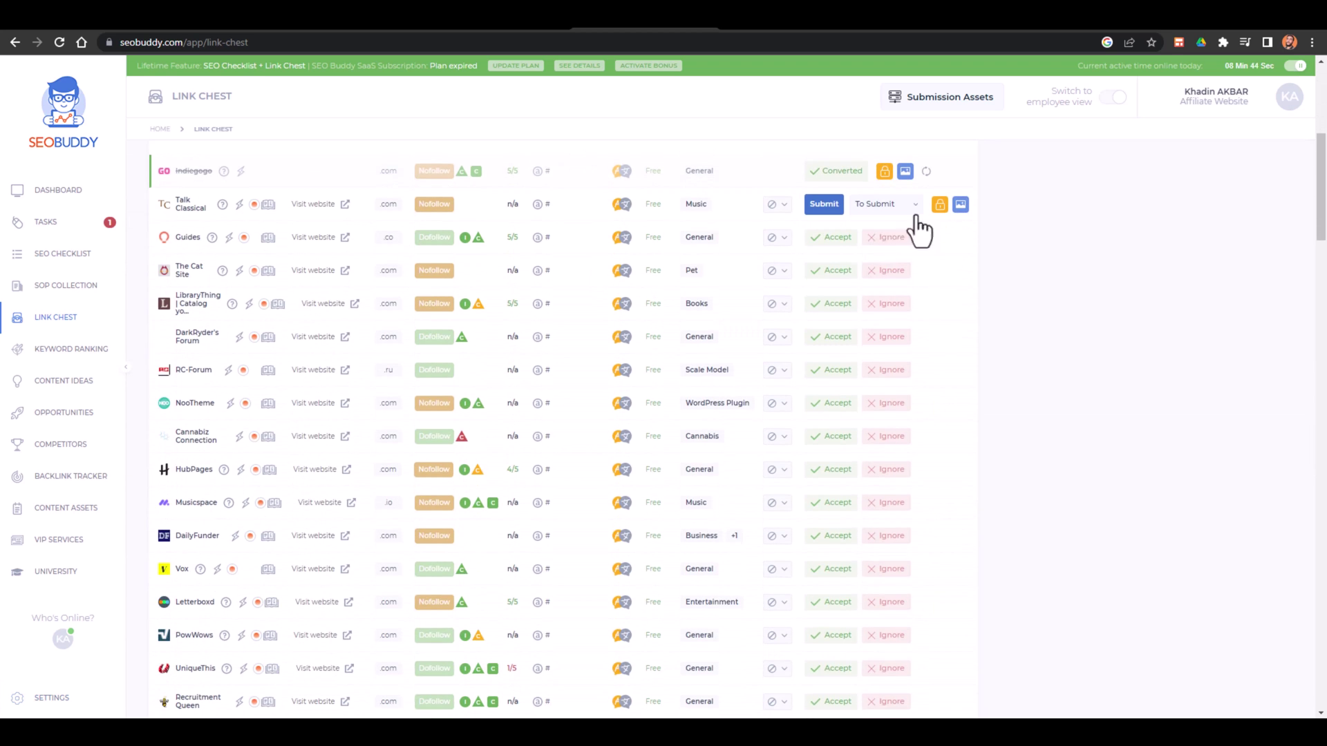
left_click(784, 205)
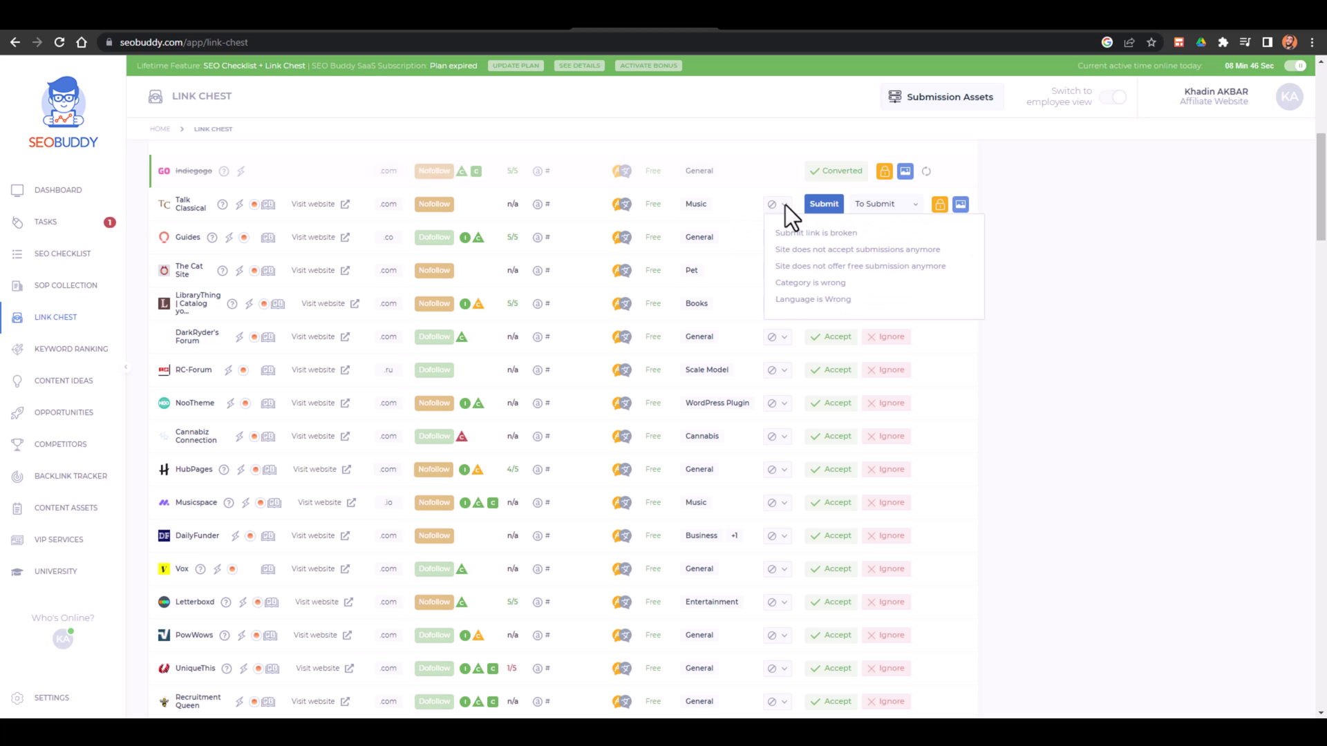
left_click(916, 203)
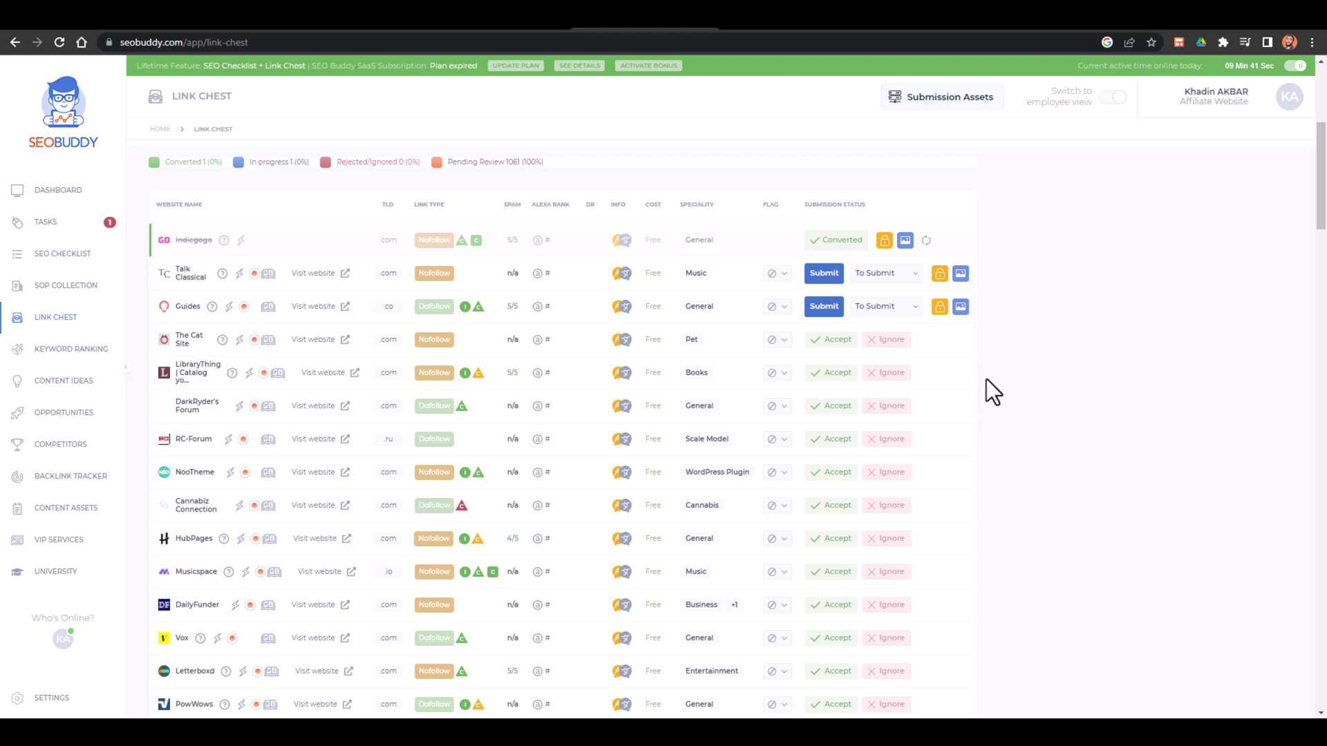
Open the Guides screenshot upload and close it without uploading
mouse_move(959, 311)
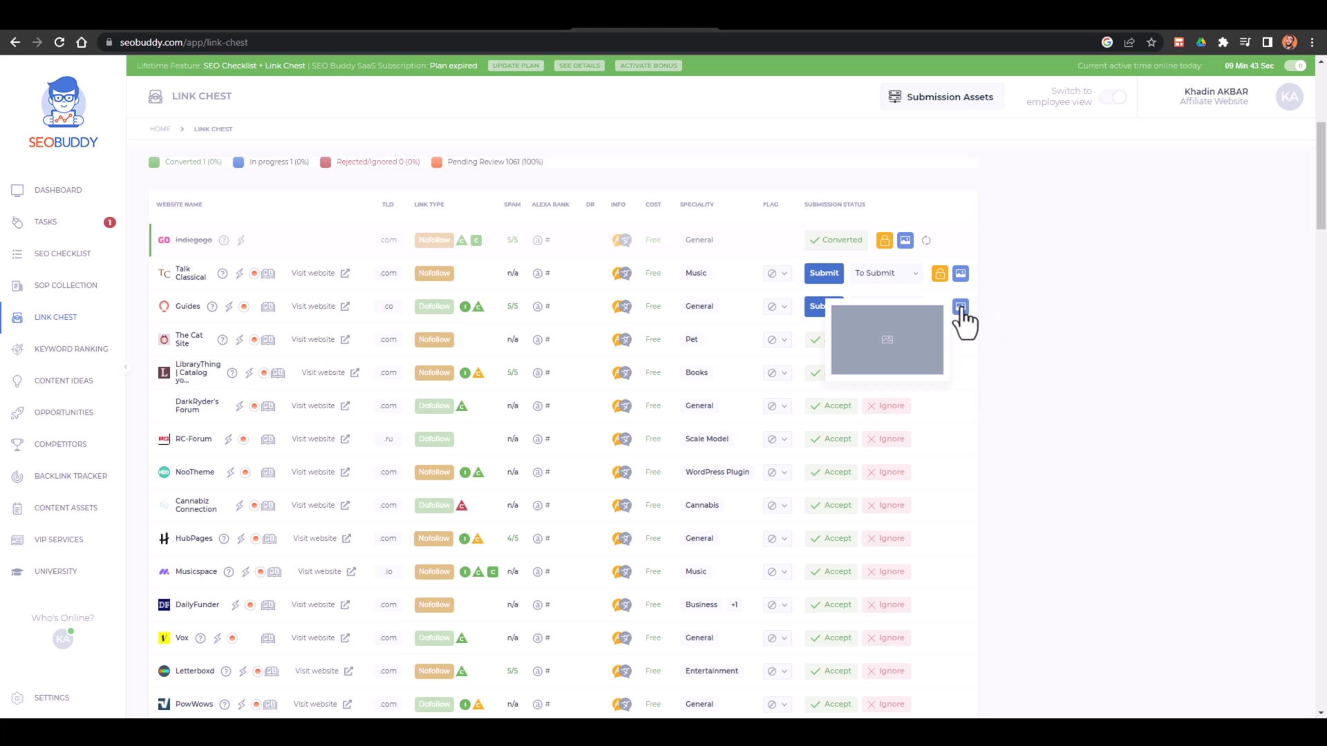
left_click(961, 307)
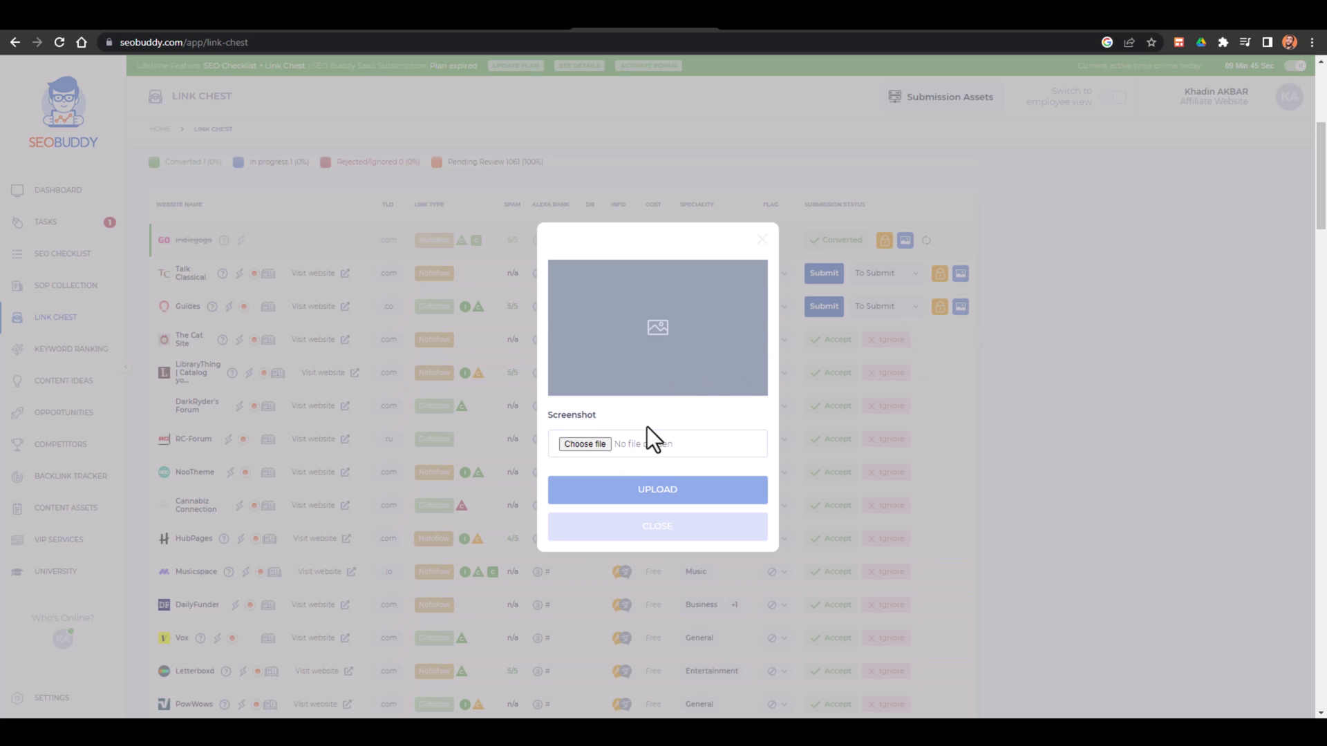
left_click(613, 540)
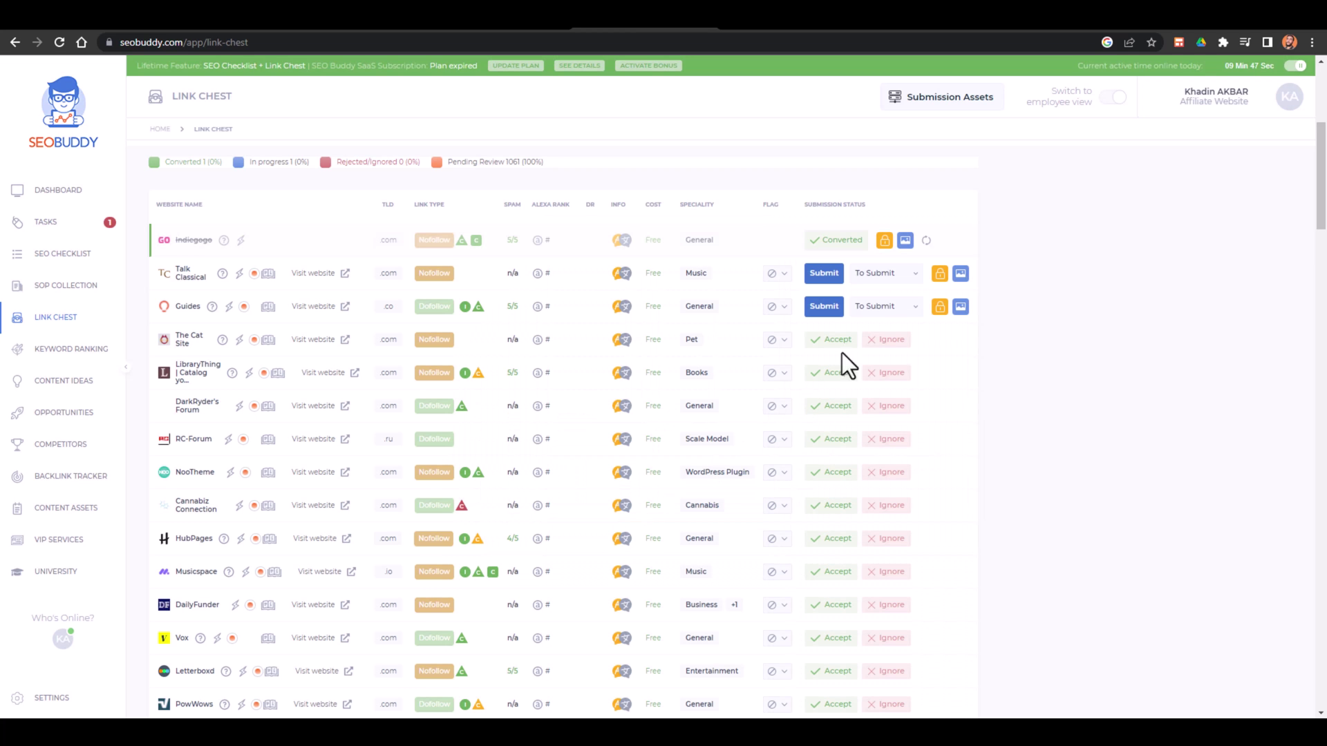
Open the Guides login credentials form, step through its fields, and cancel without saving
left_click(940, 306)
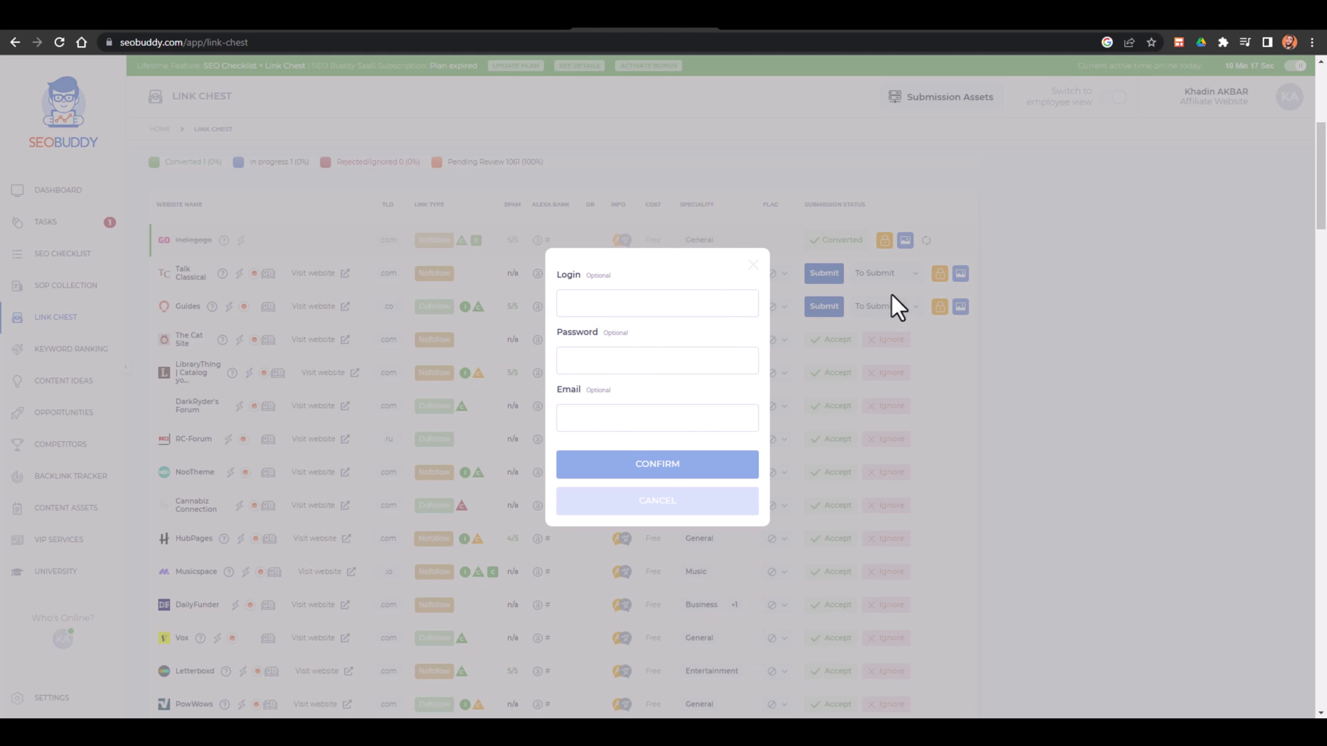
left_click(618, 305)
left_click(618, 362)
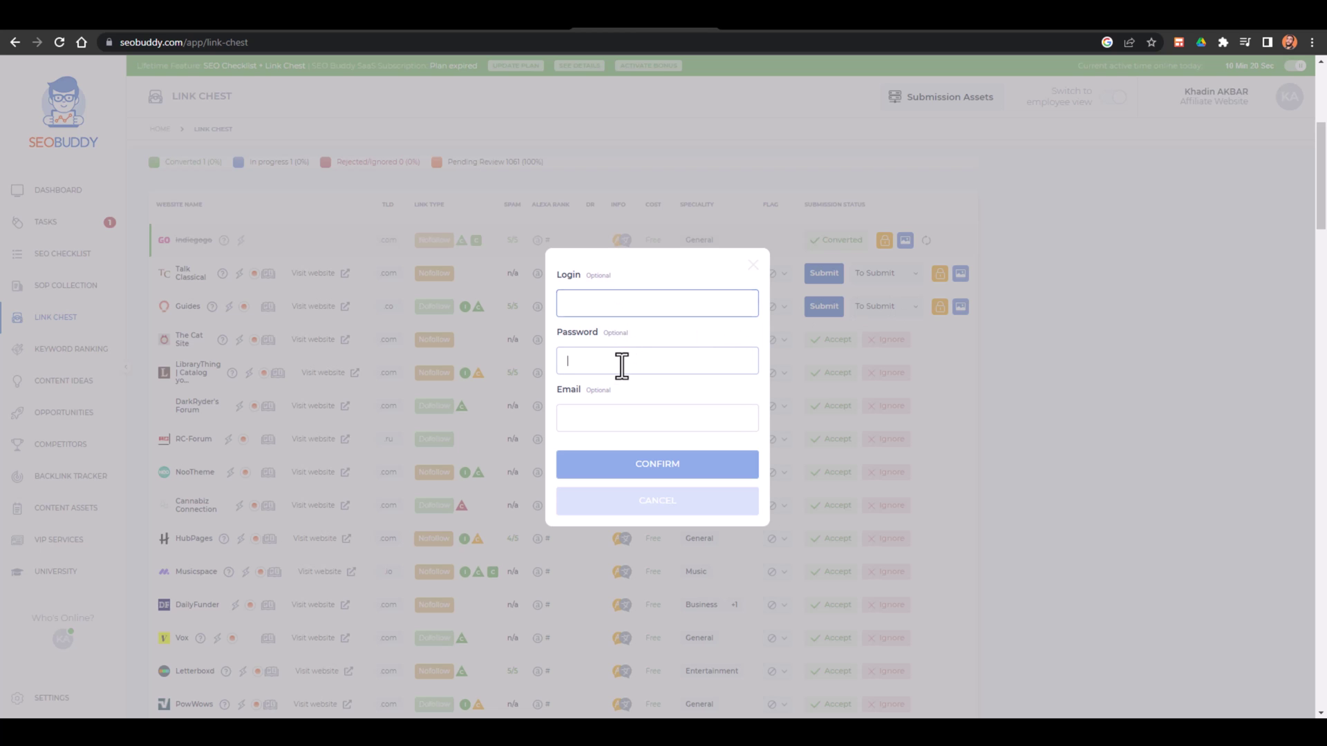
left_click(620, 413)
left_click(919, 405)
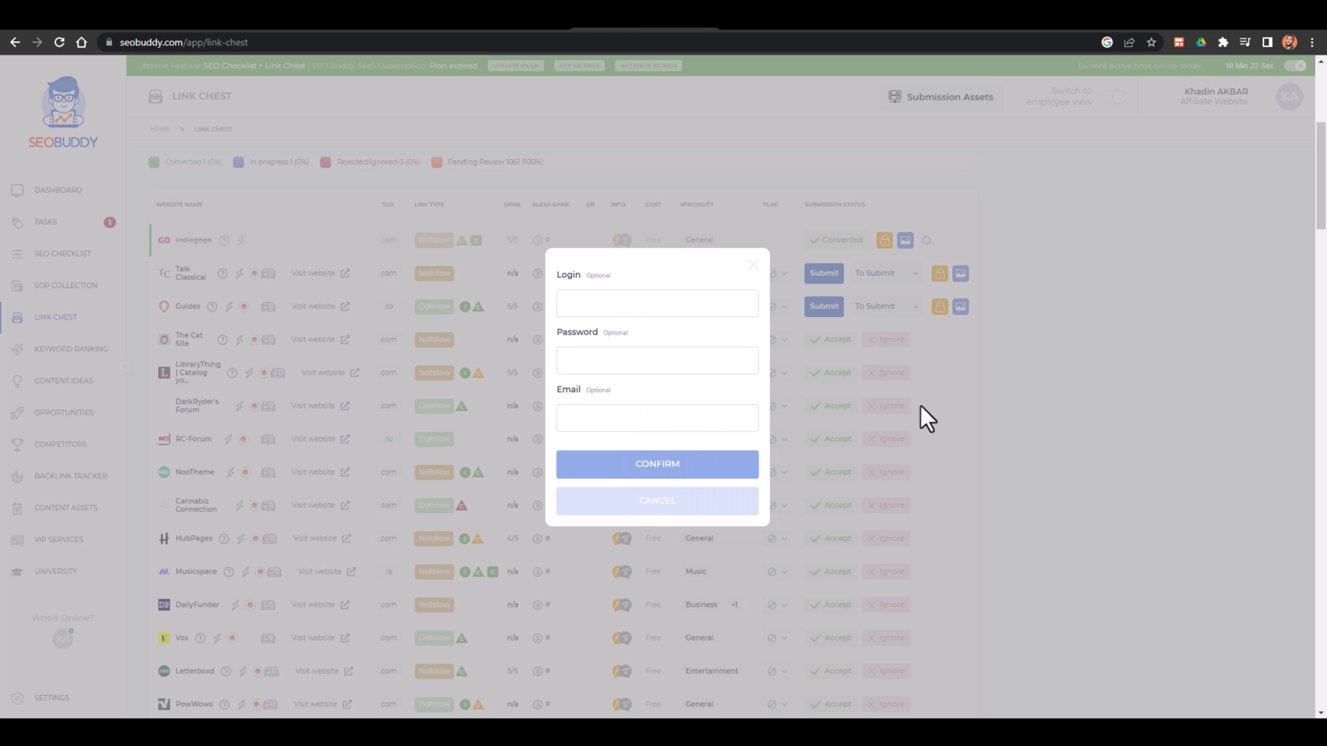
left_click(644, 500)
scroll(635, 264, "up", 2)
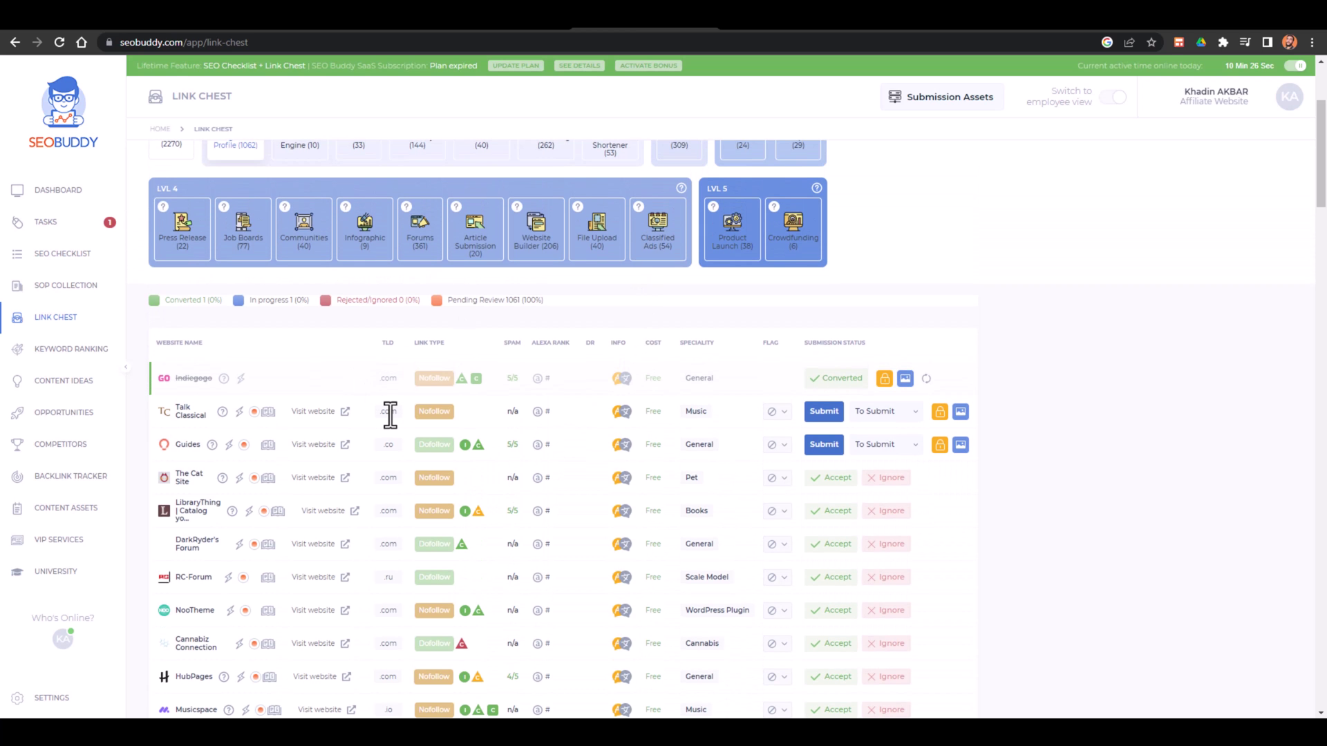
scroll(389, 415, "up", 2)
scroll(388, 415, "down", 4)
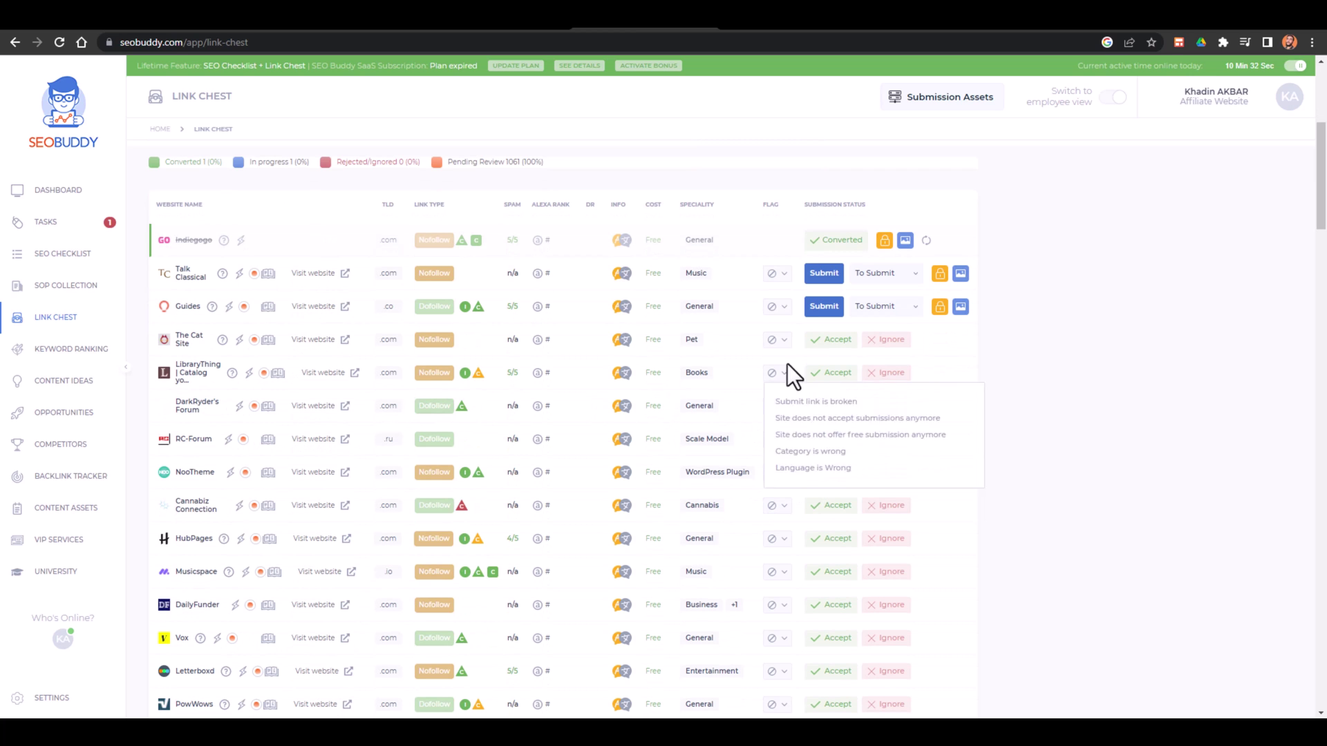
scroll(695, 300, "up", 5)
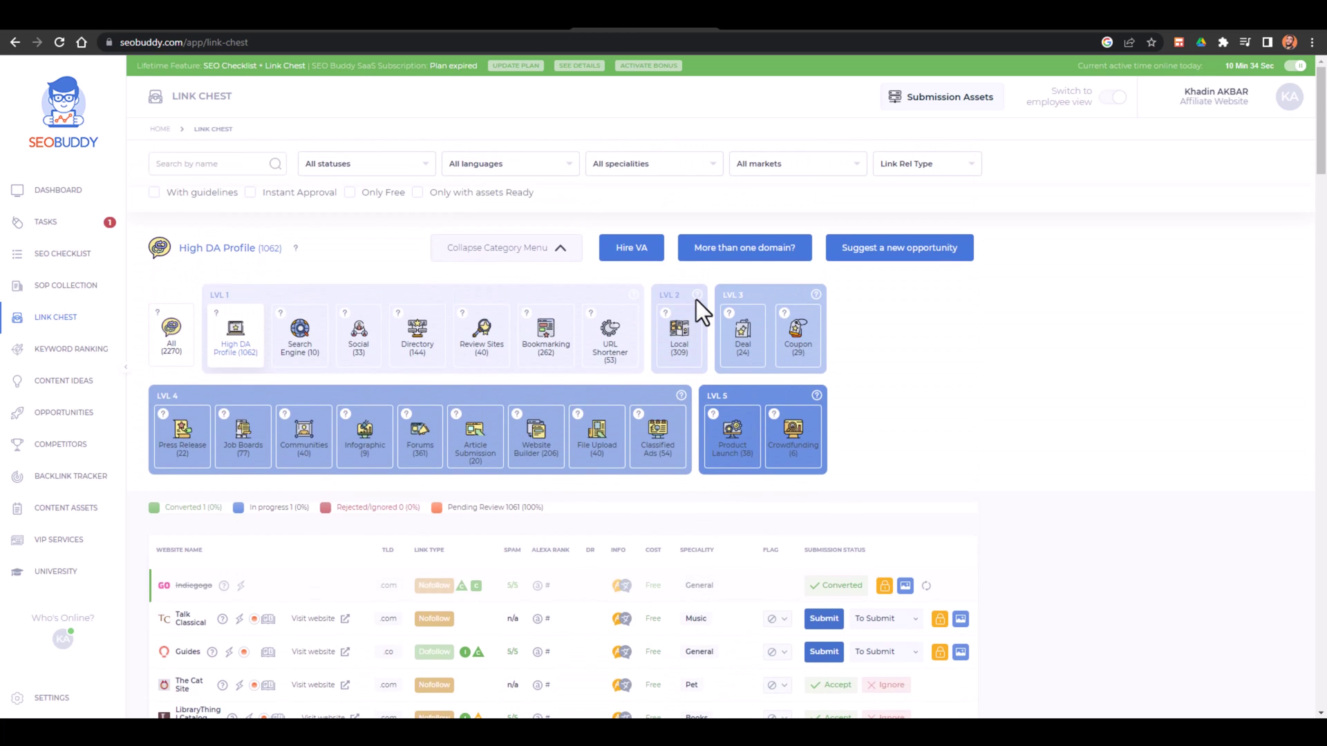
mouse_move(629, 259)
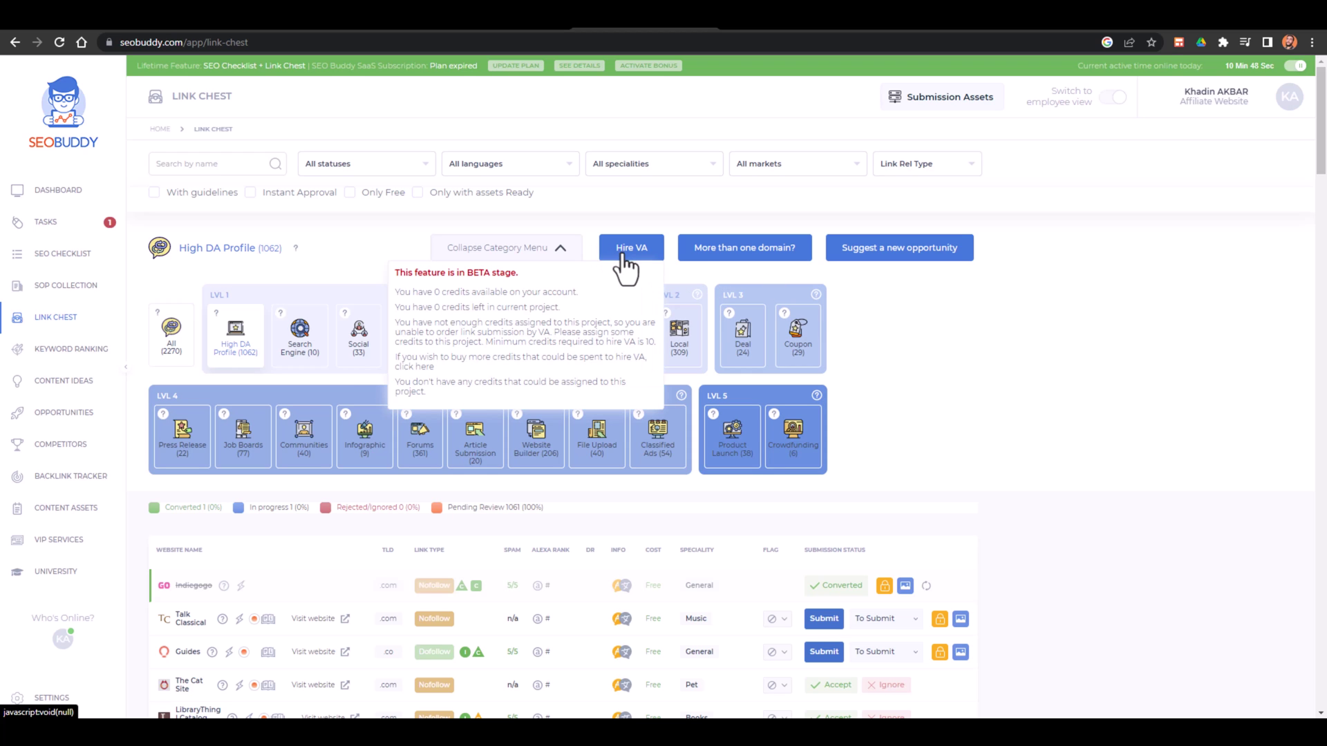
left_click(907, 257)
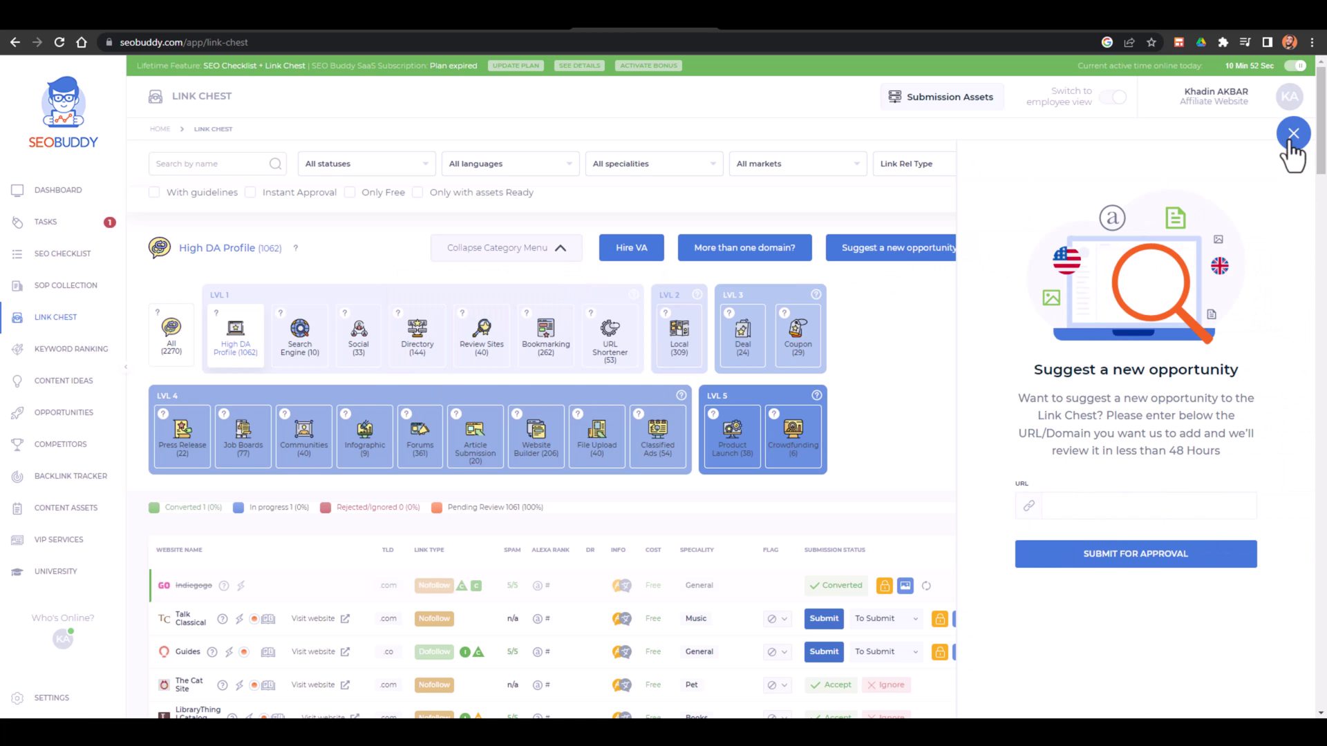
left_click(1289, 138)
scroll(967, 368, "down", 5)
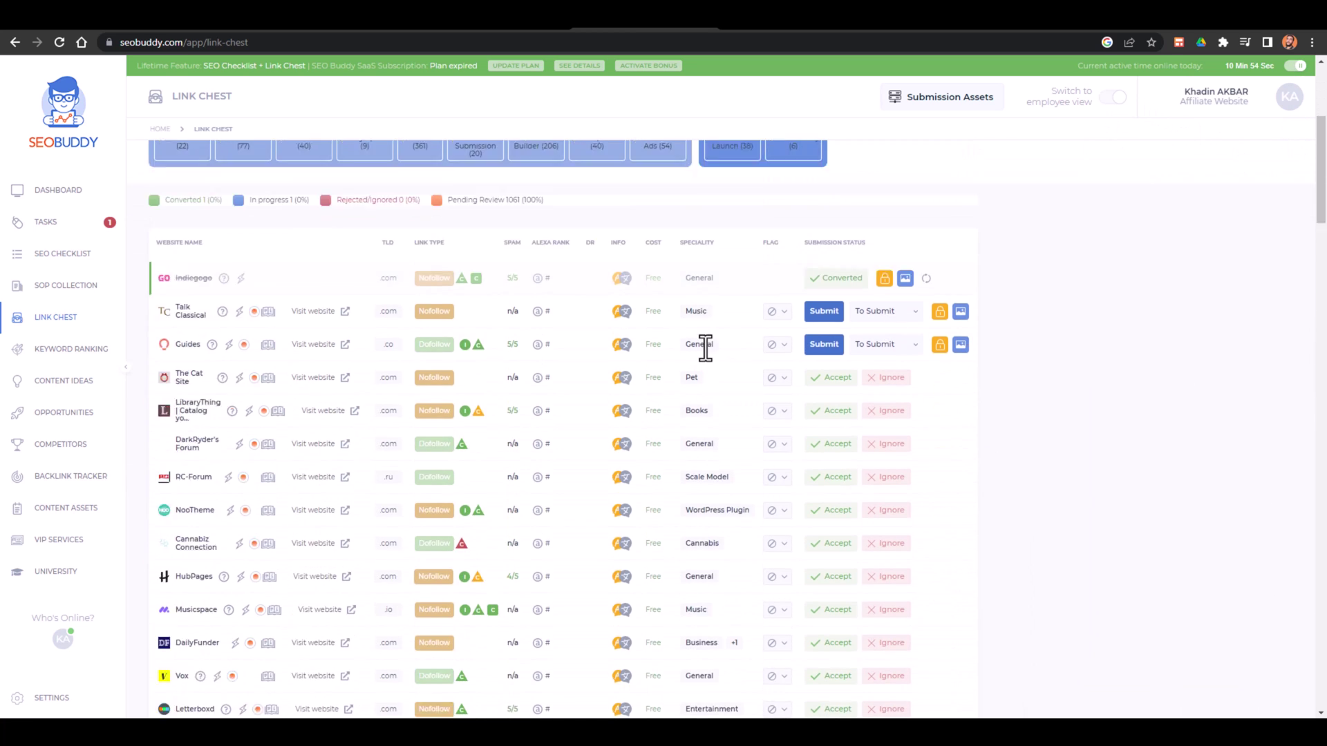
Accept DarkRyder's Forum in the Link Chest so it moves to To Submit
scroll(705, 348, "down", 2)
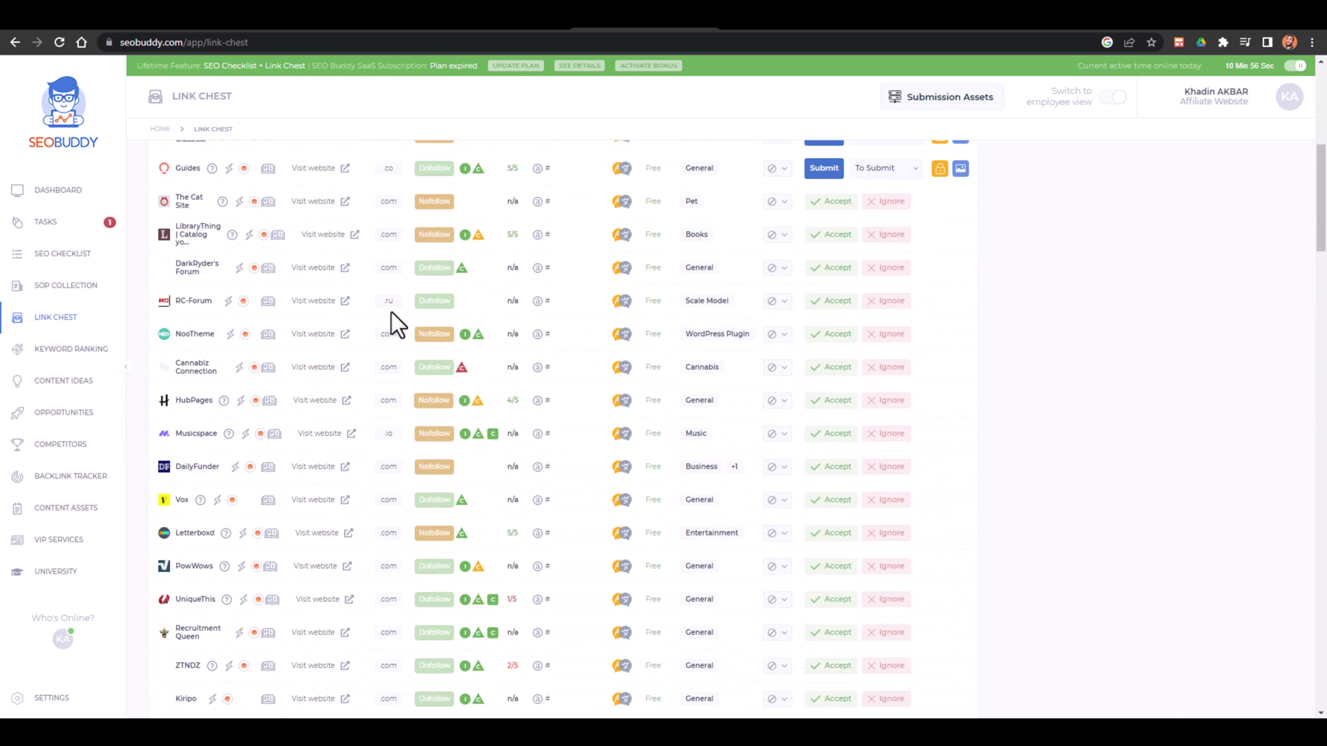
scroll(398, 297, "up", 2)
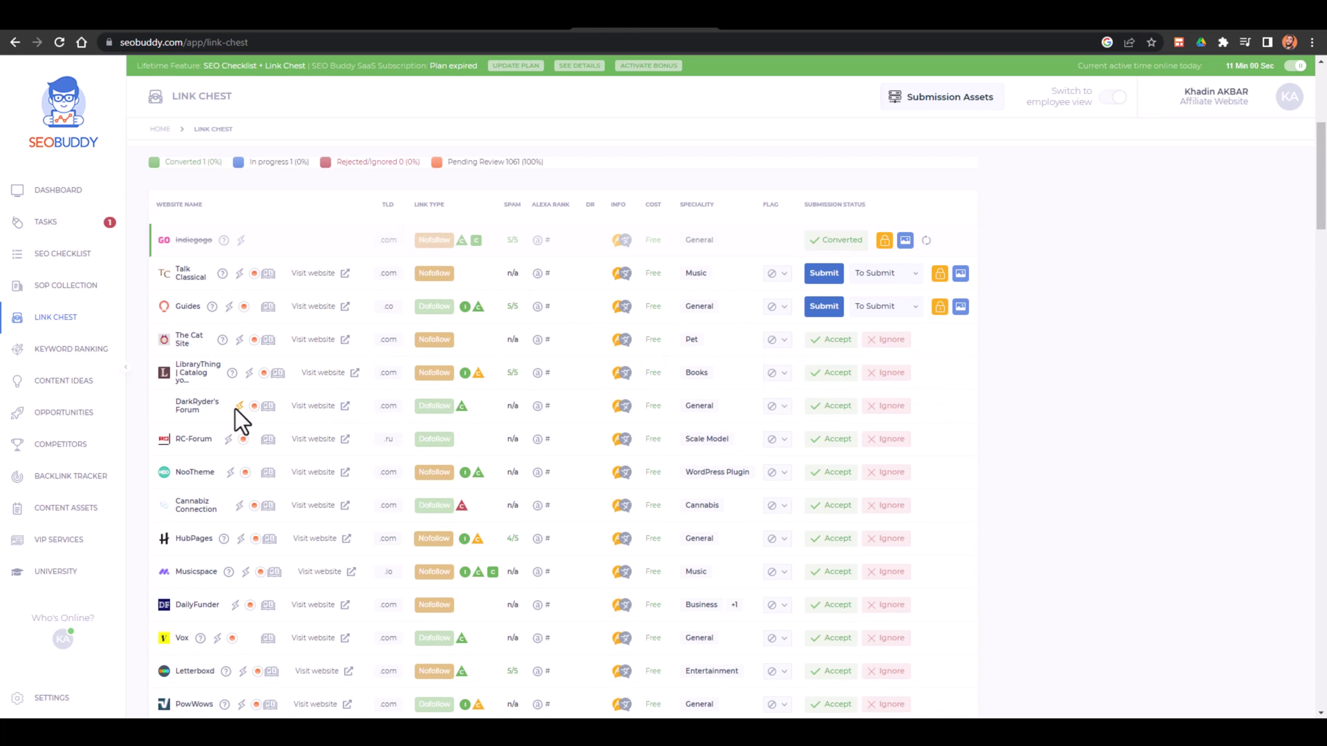
left_click(831, 406)
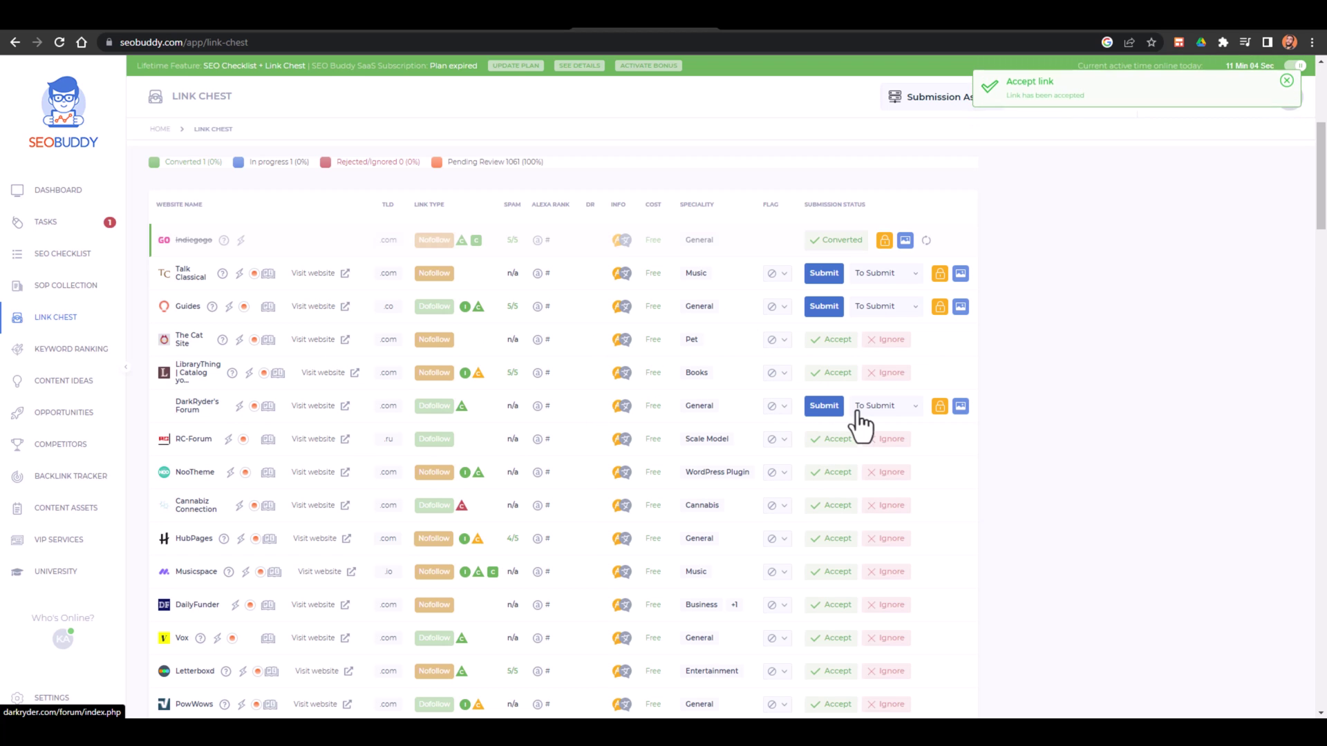
scroll(861, 415, "down", 1)
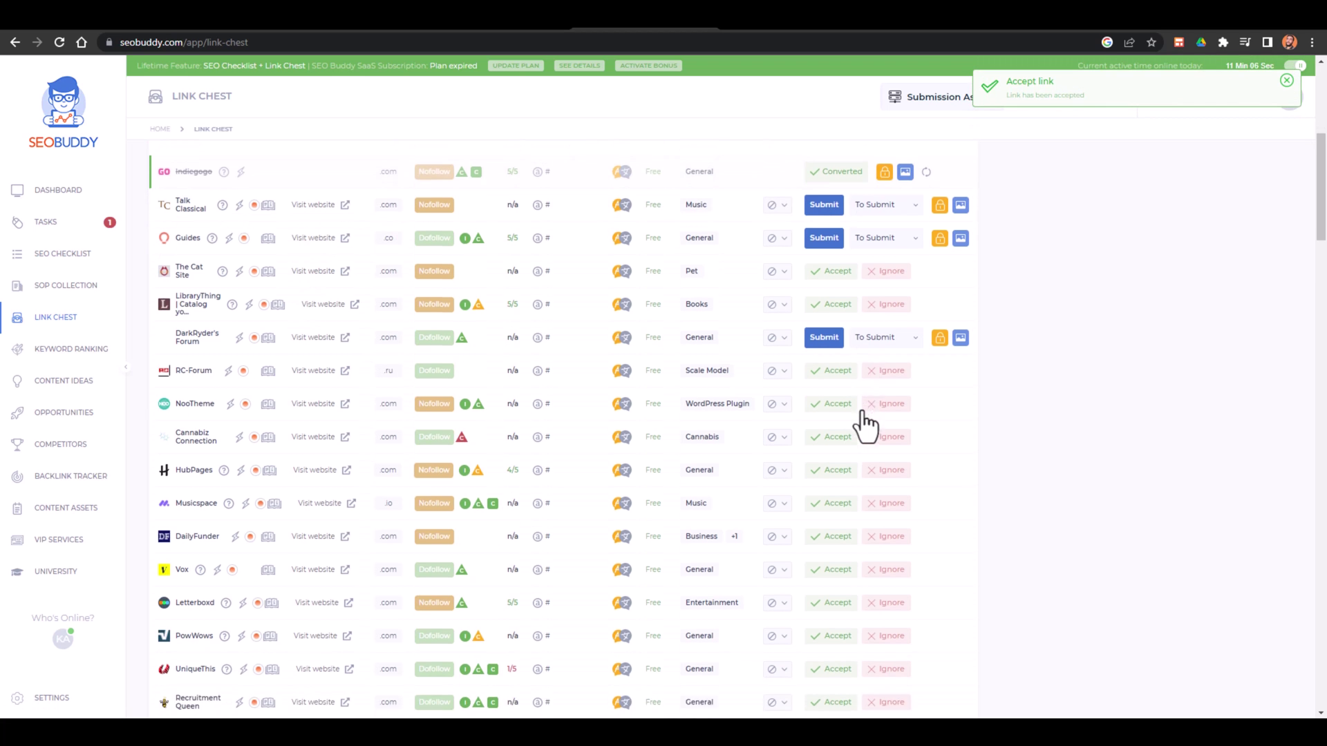
left_click(866, 343)
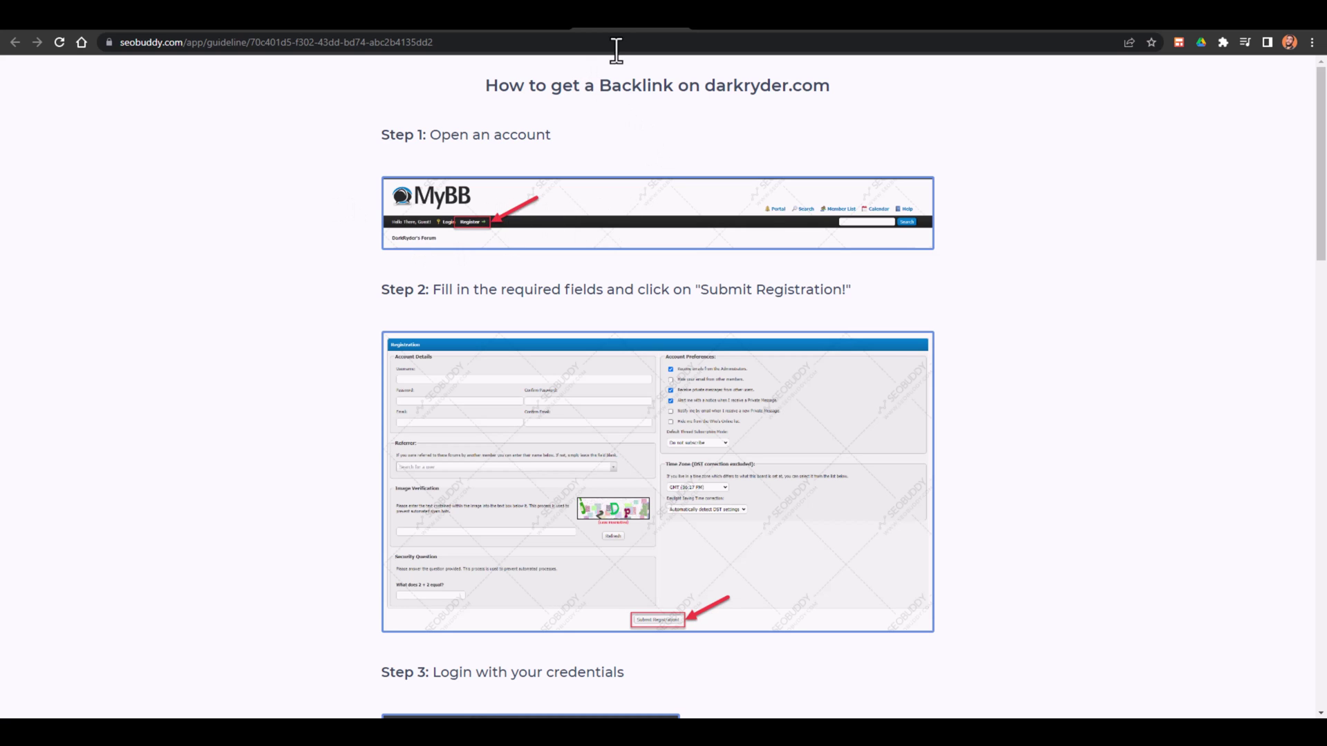
left_click(726, 29)
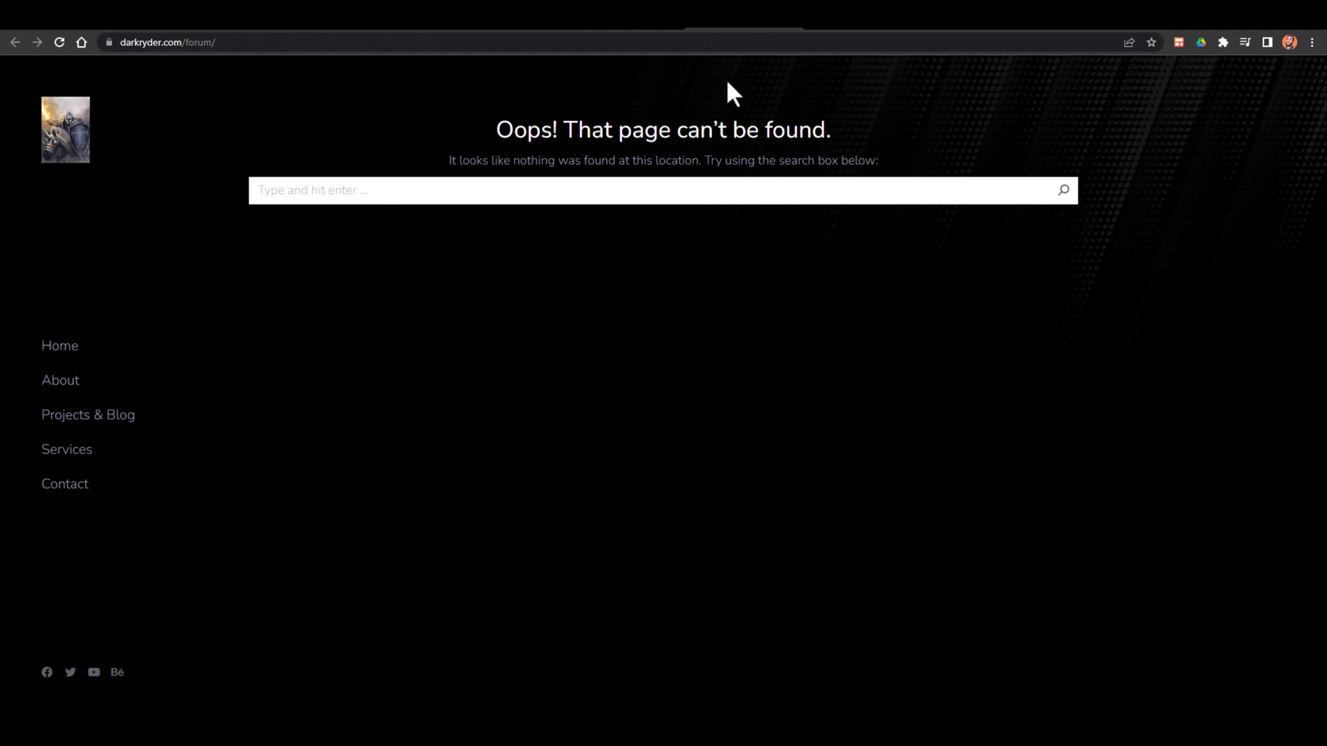
left_click(61, 347)
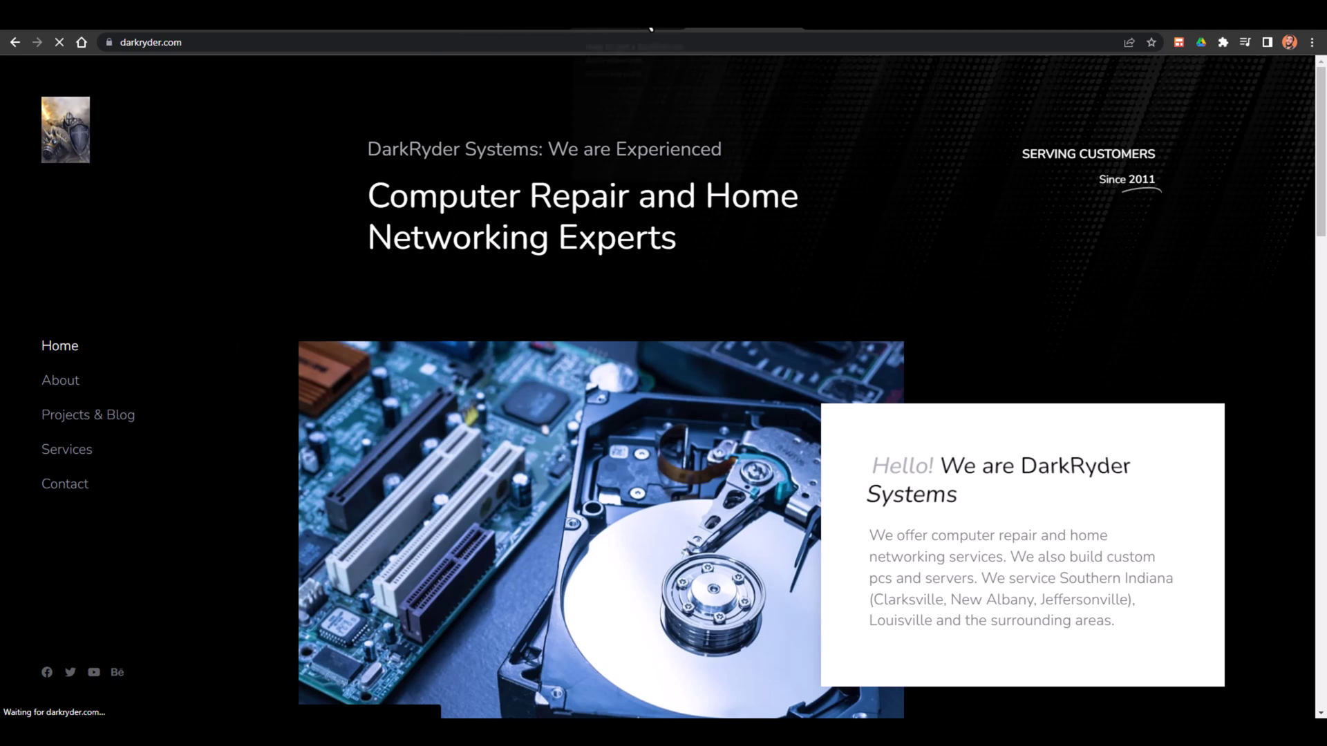
left_click(644, 29)
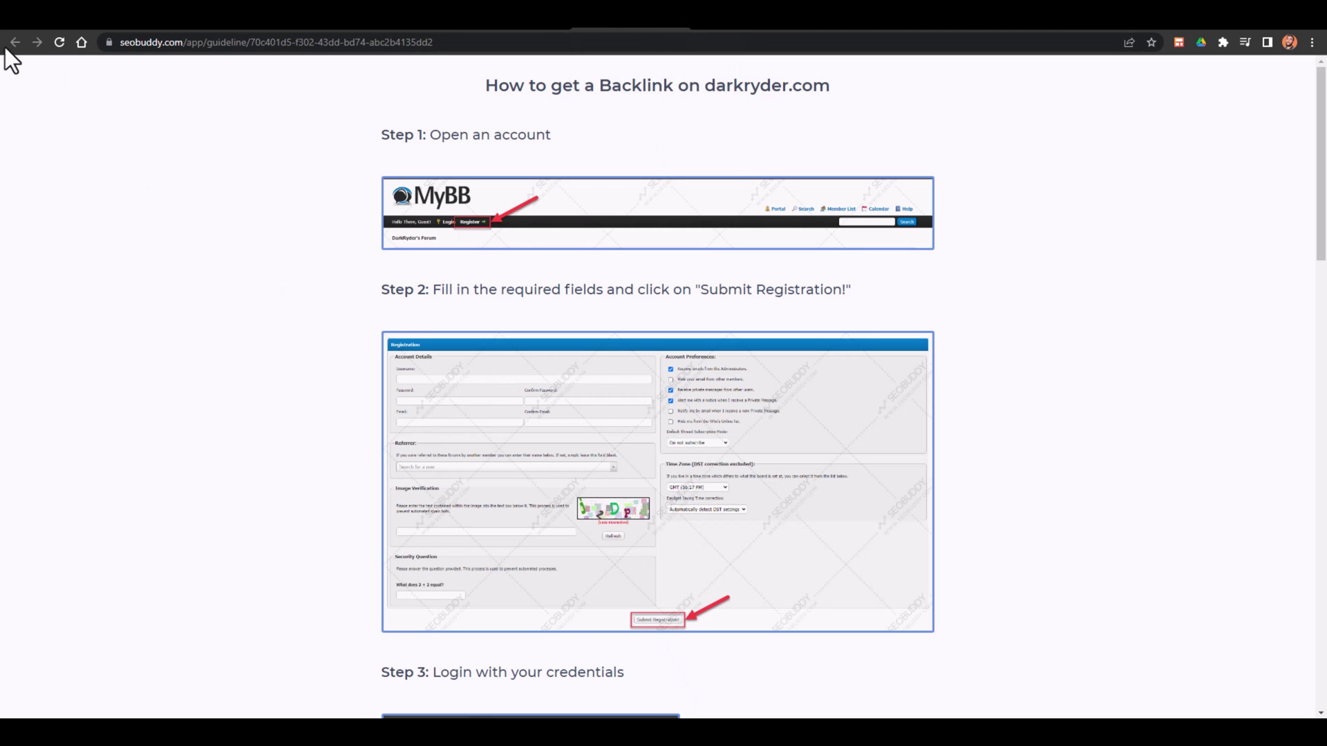
left_click(679, 29)
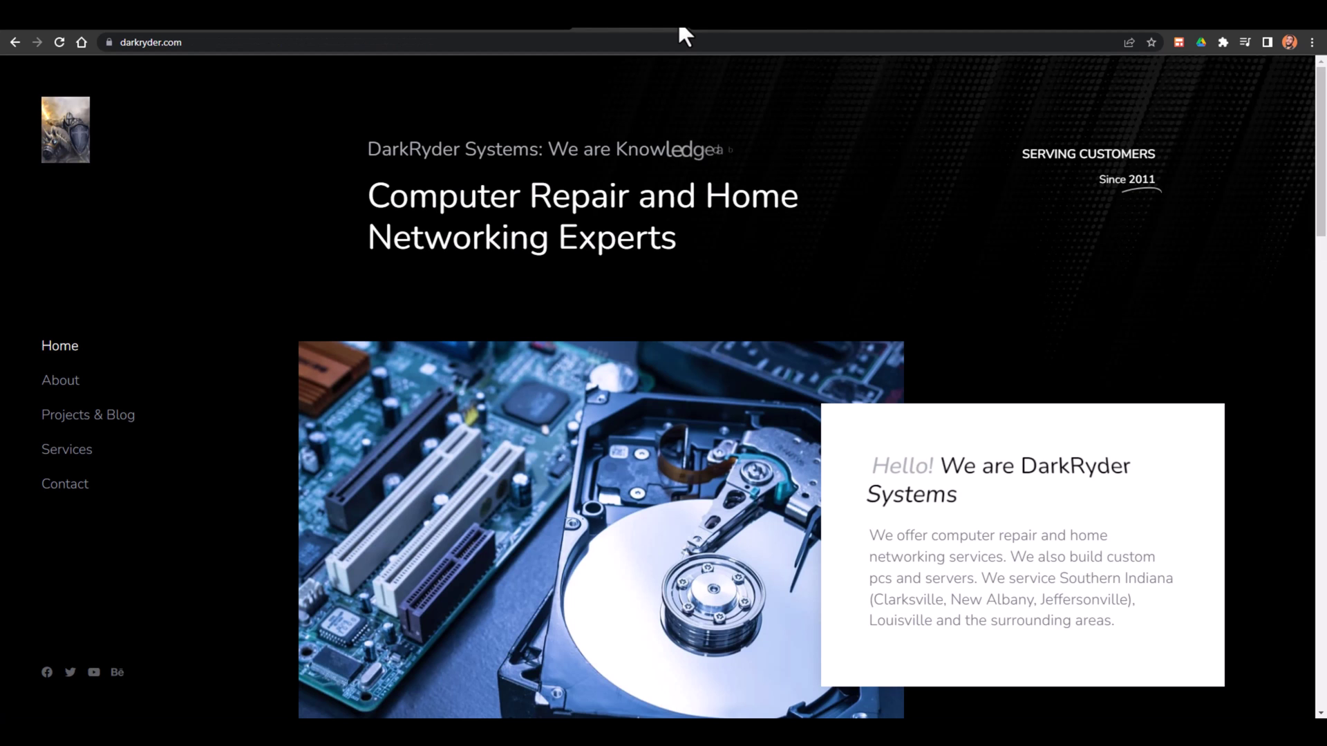
left_click(680, 29)
scroll(545, 110, "down", 4)
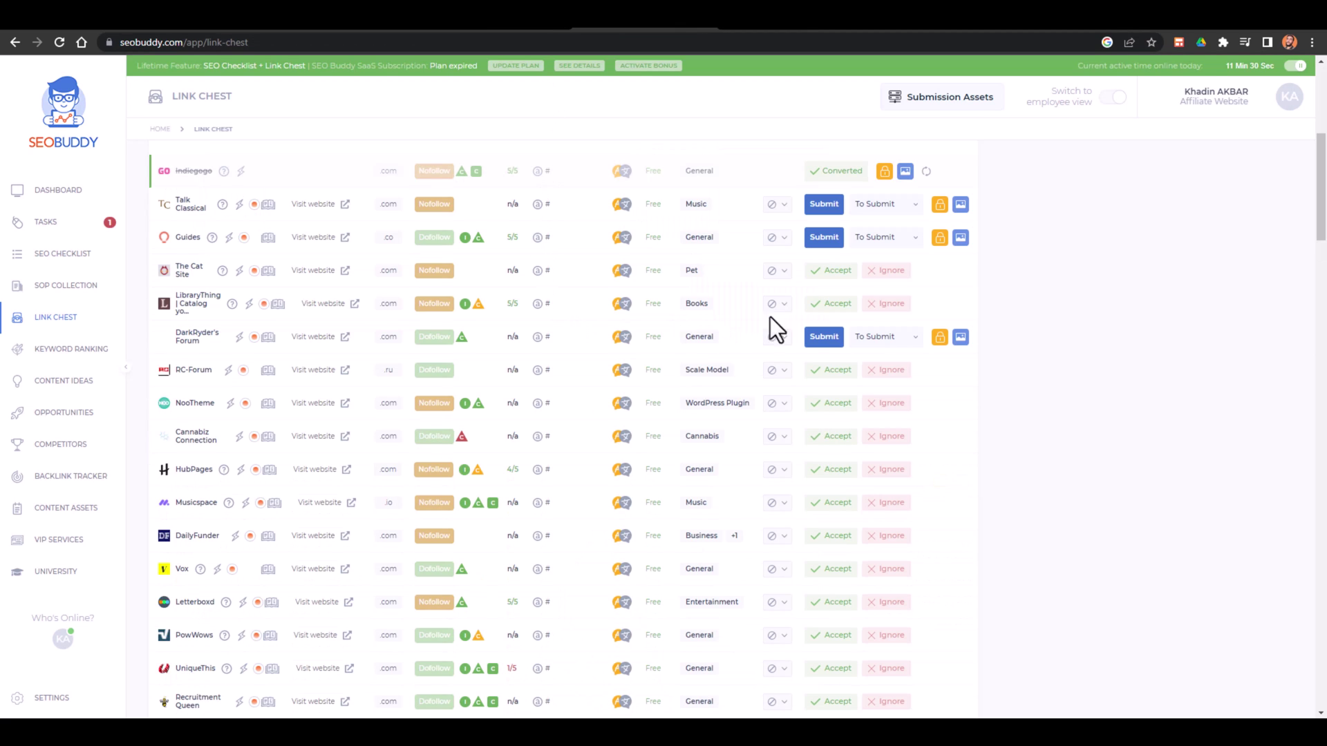
Check DarkRyder's Forum's flag reasons, then open its To Submit status options
left_click(777, 340)
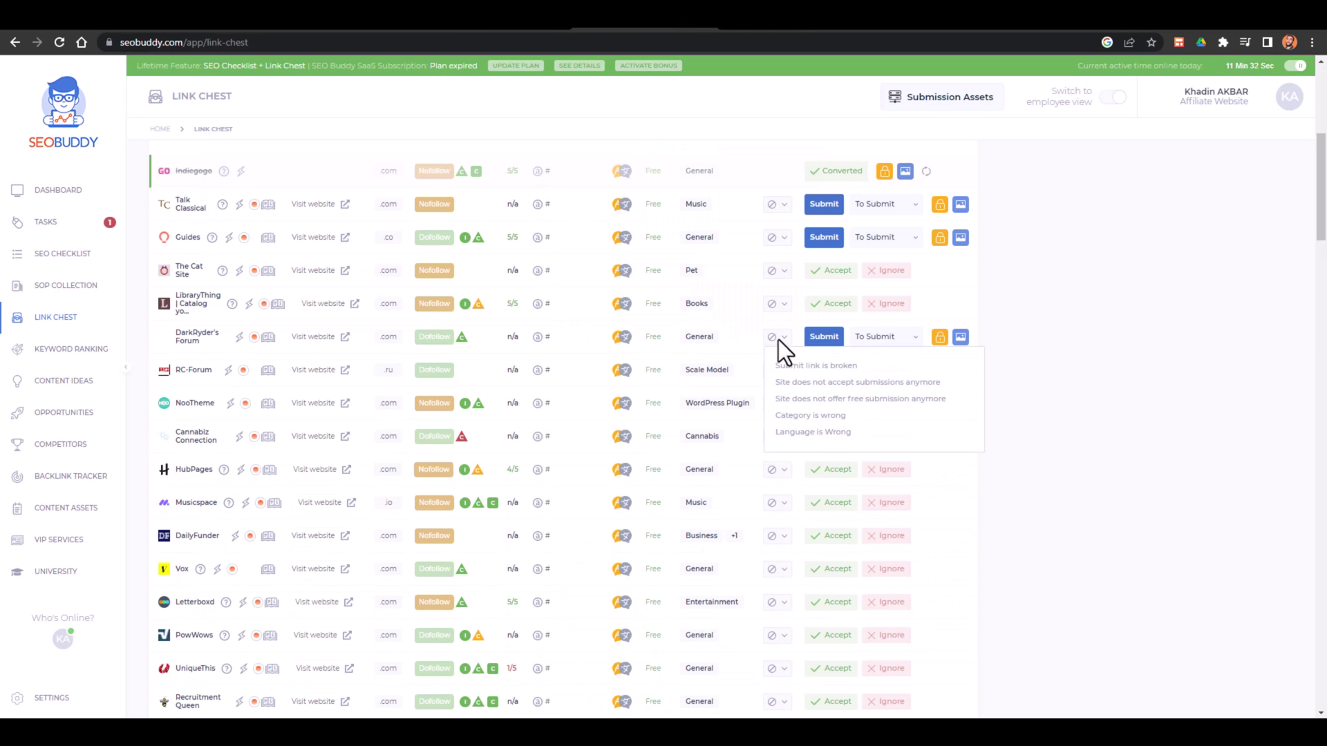
left_click(882, 338)
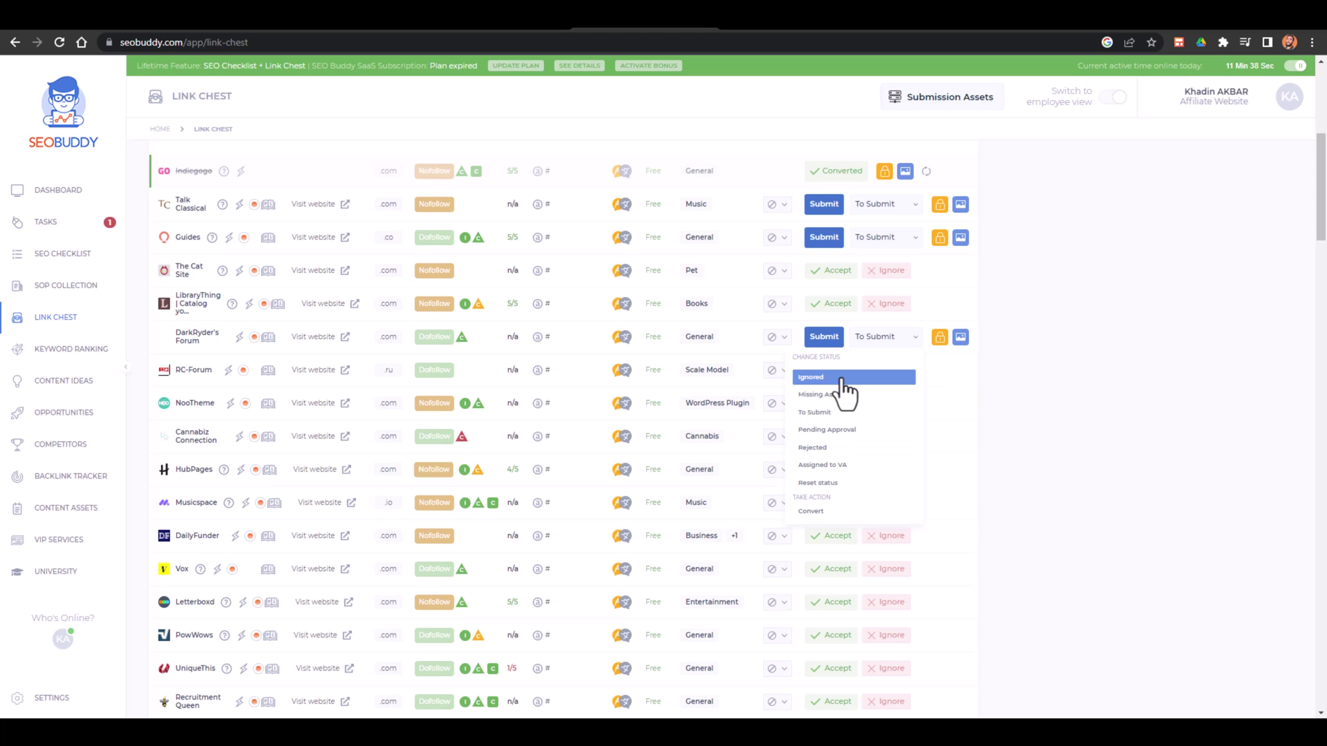
scroll(1039, 342, "down", 1)
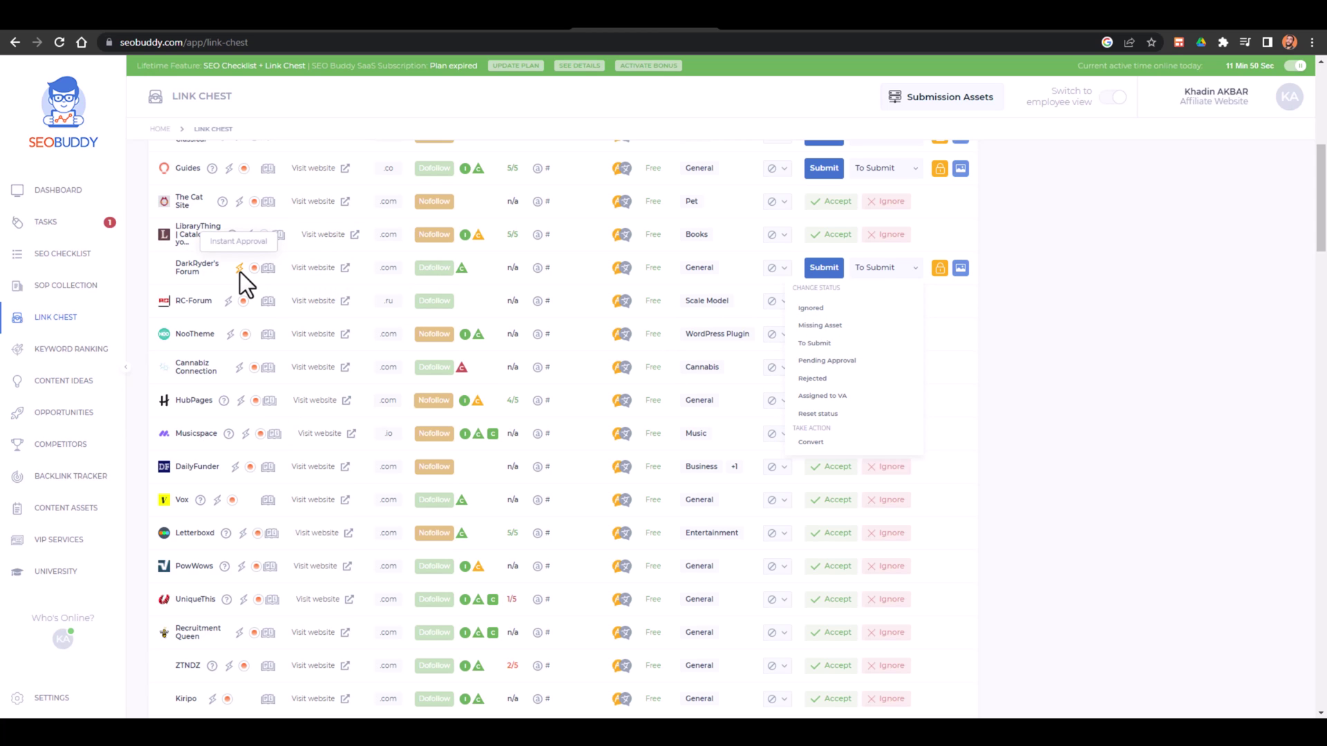
mouse_move(260, 272)
mouse_move(462, 270)
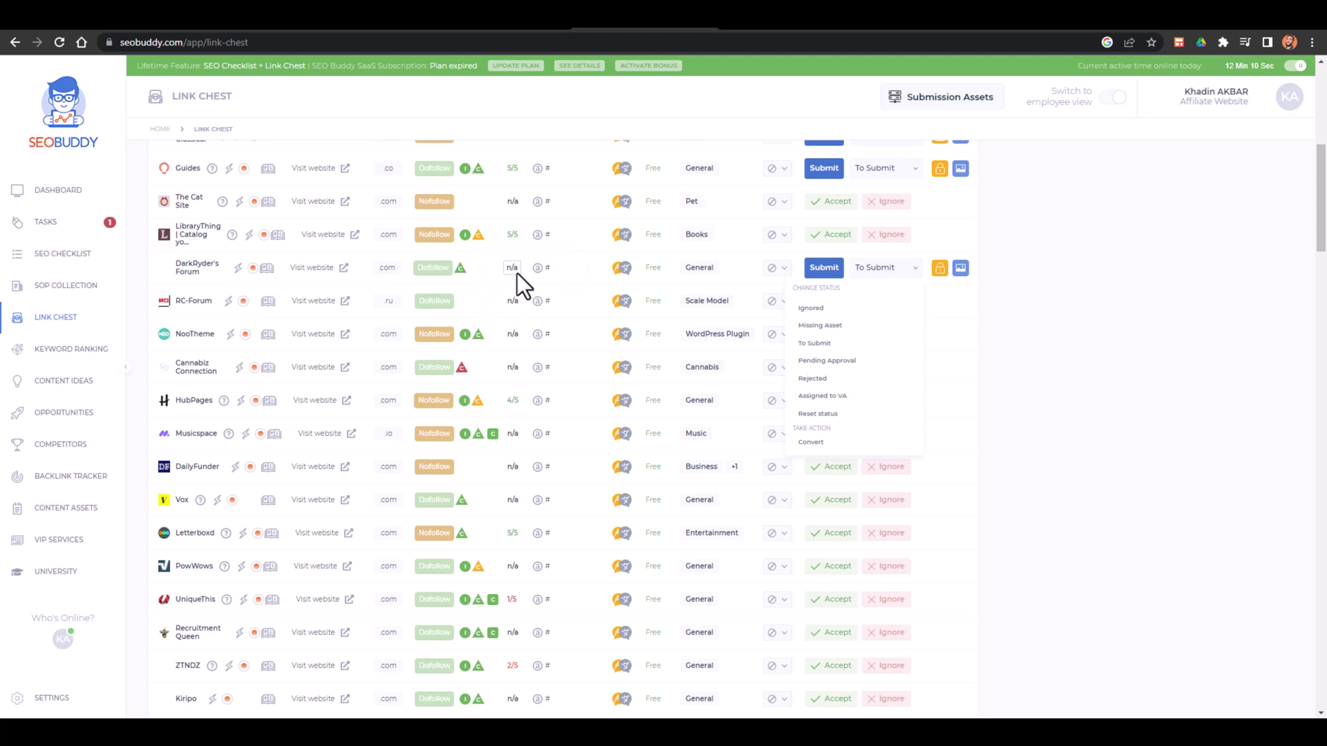
scroll(517, 272, "up", 3)
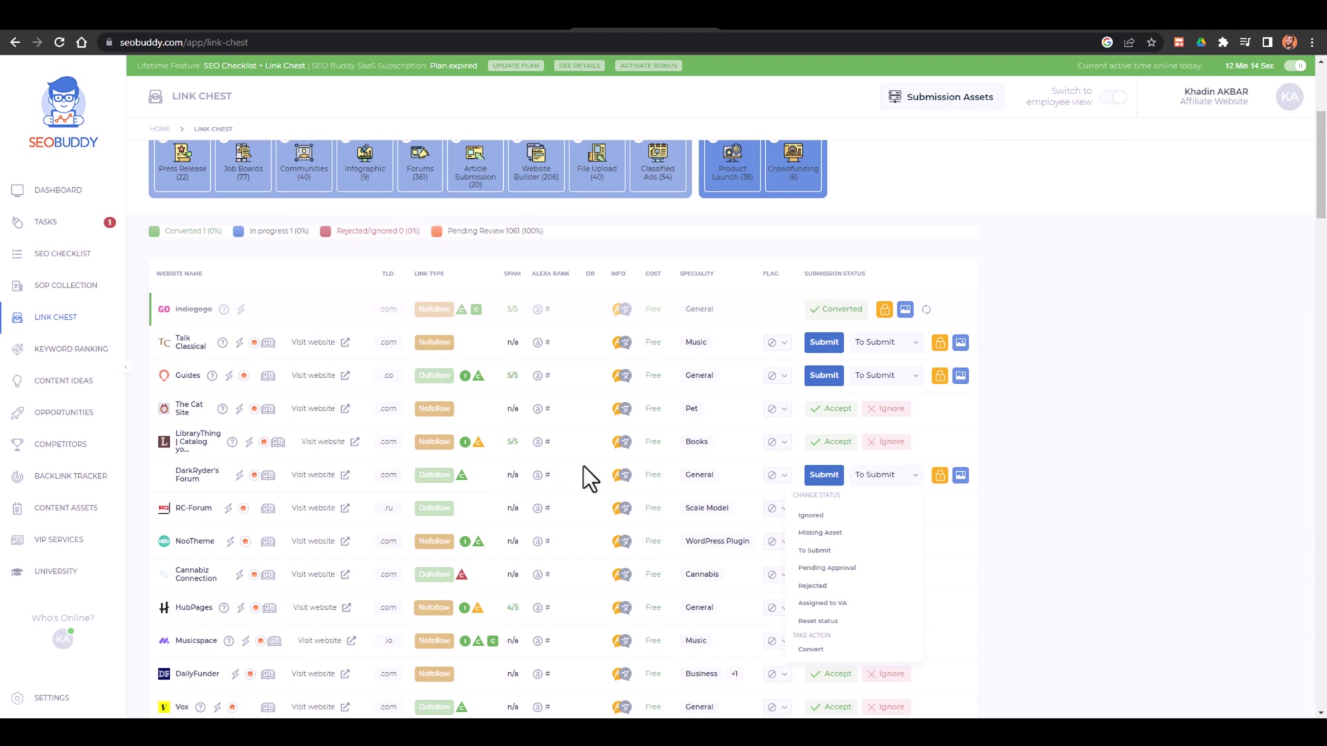
scroll(630, 474, "down", 1)
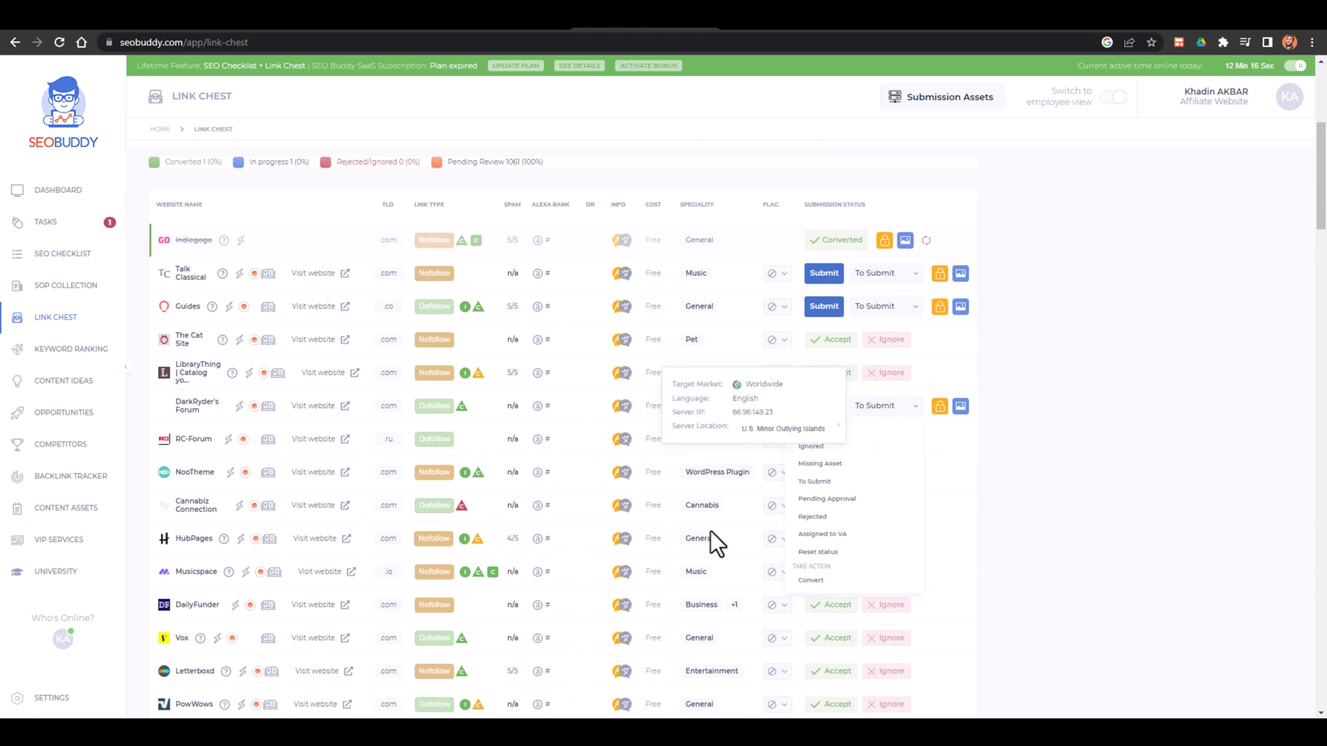
mouse_move(615, 441)
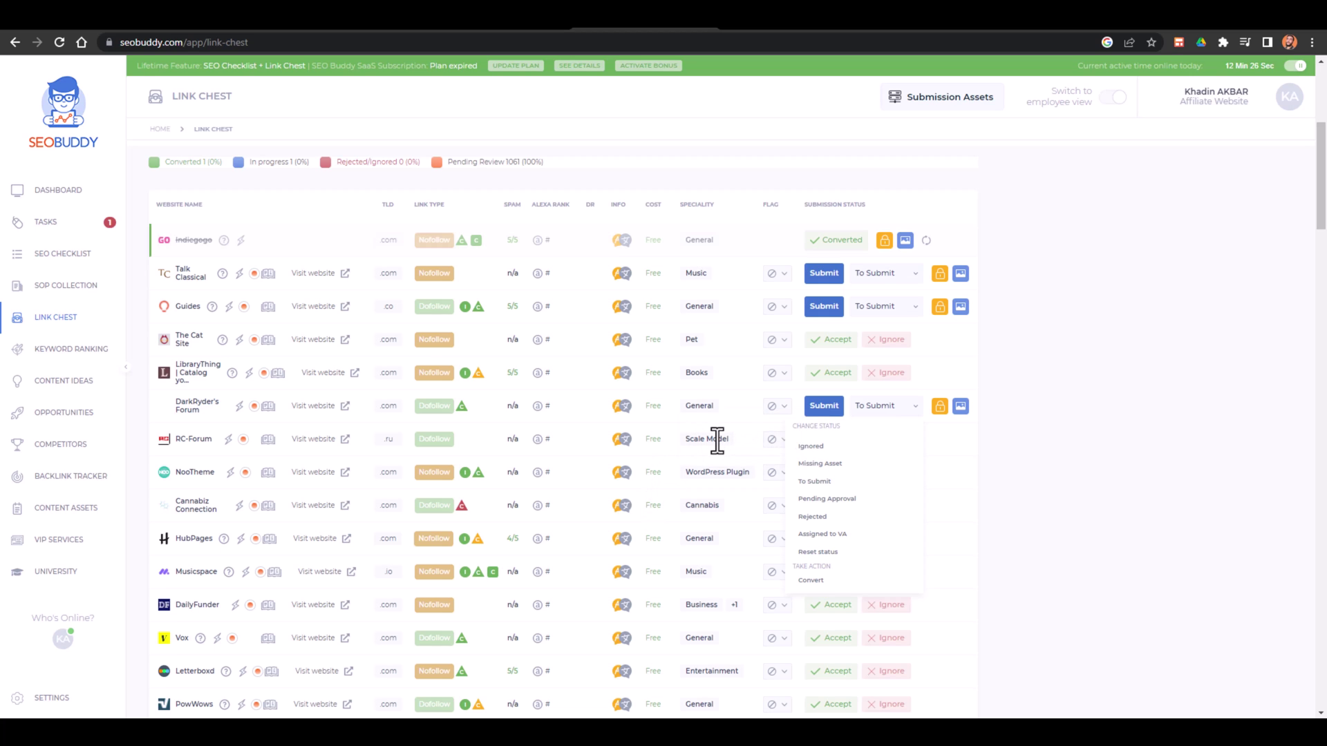
scroll(717, 439, "down", 1)
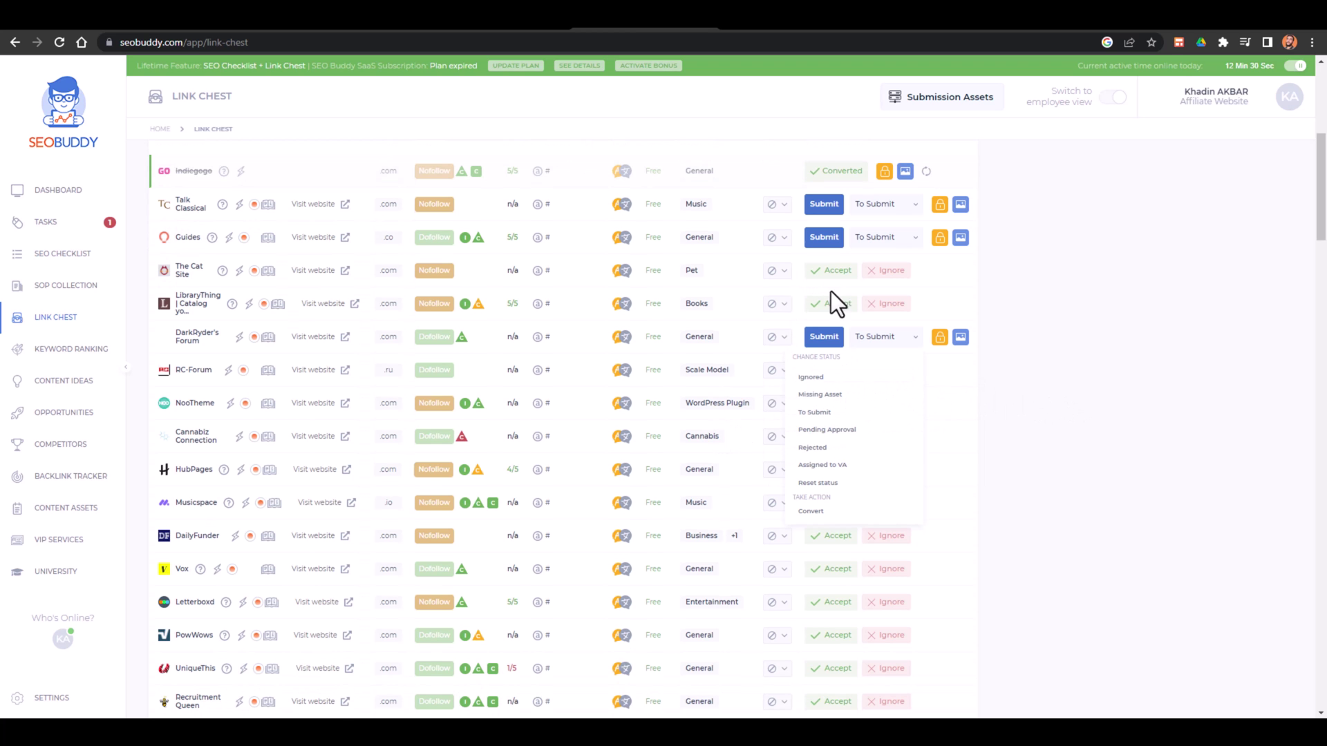
scroll(1068, 321, "down", 5)
scroll(1068, 320, "down", 17)
scroll(1068, 320, "up", 20)
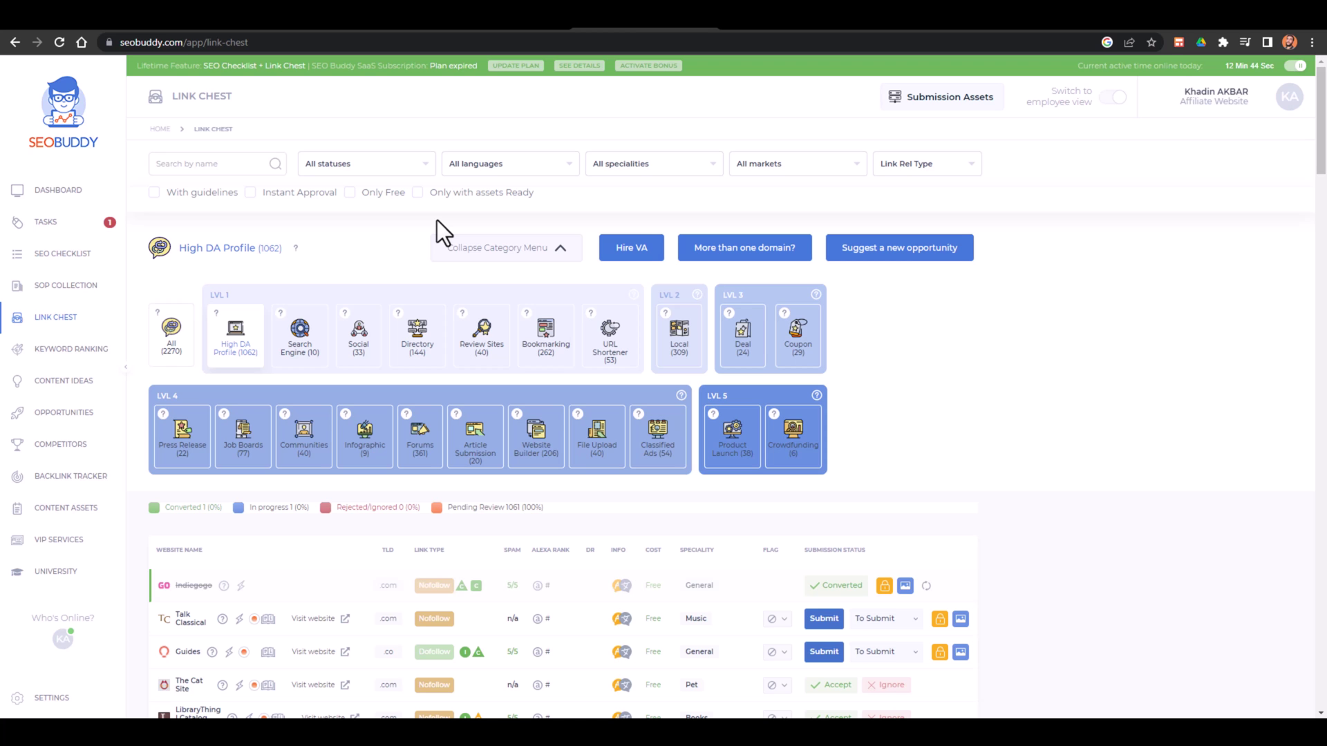
scroll(406, 259, "down", 5)
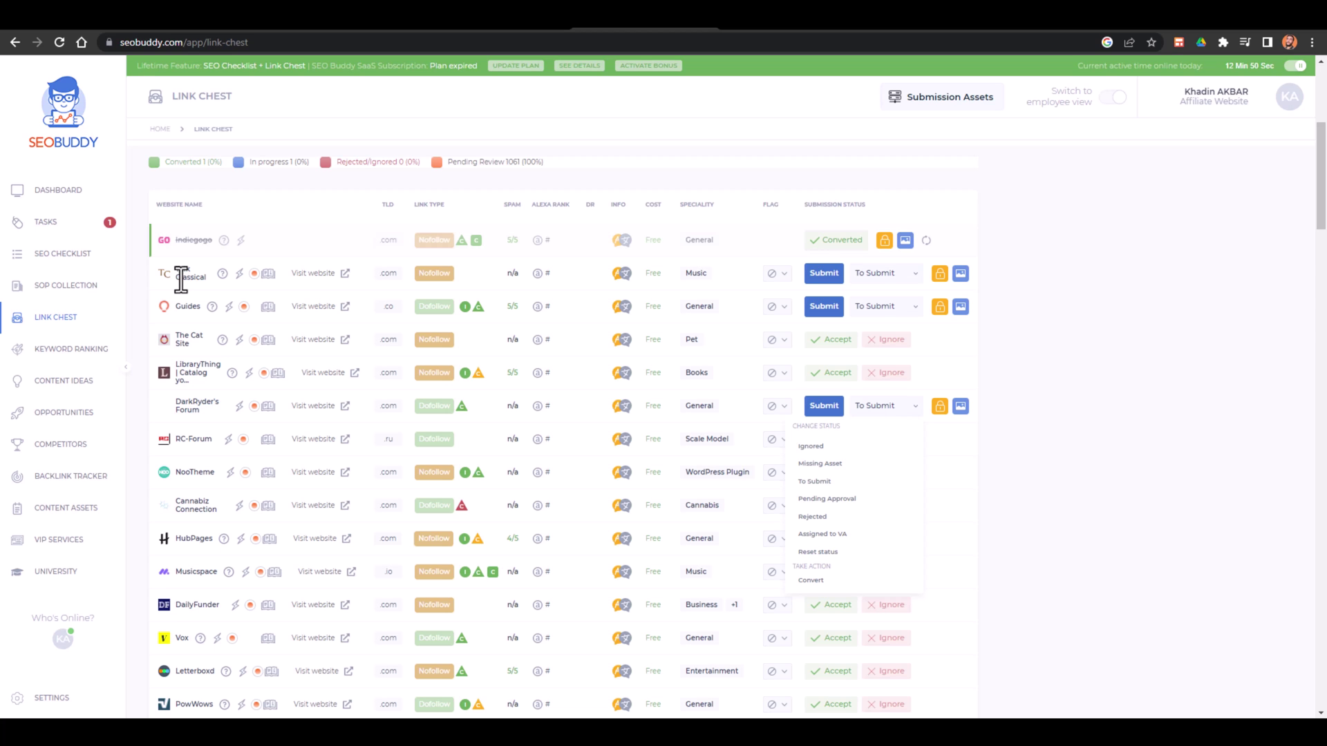
Convert Guides and save the user's guides.co profile link as its URL
left_click(888, 308)
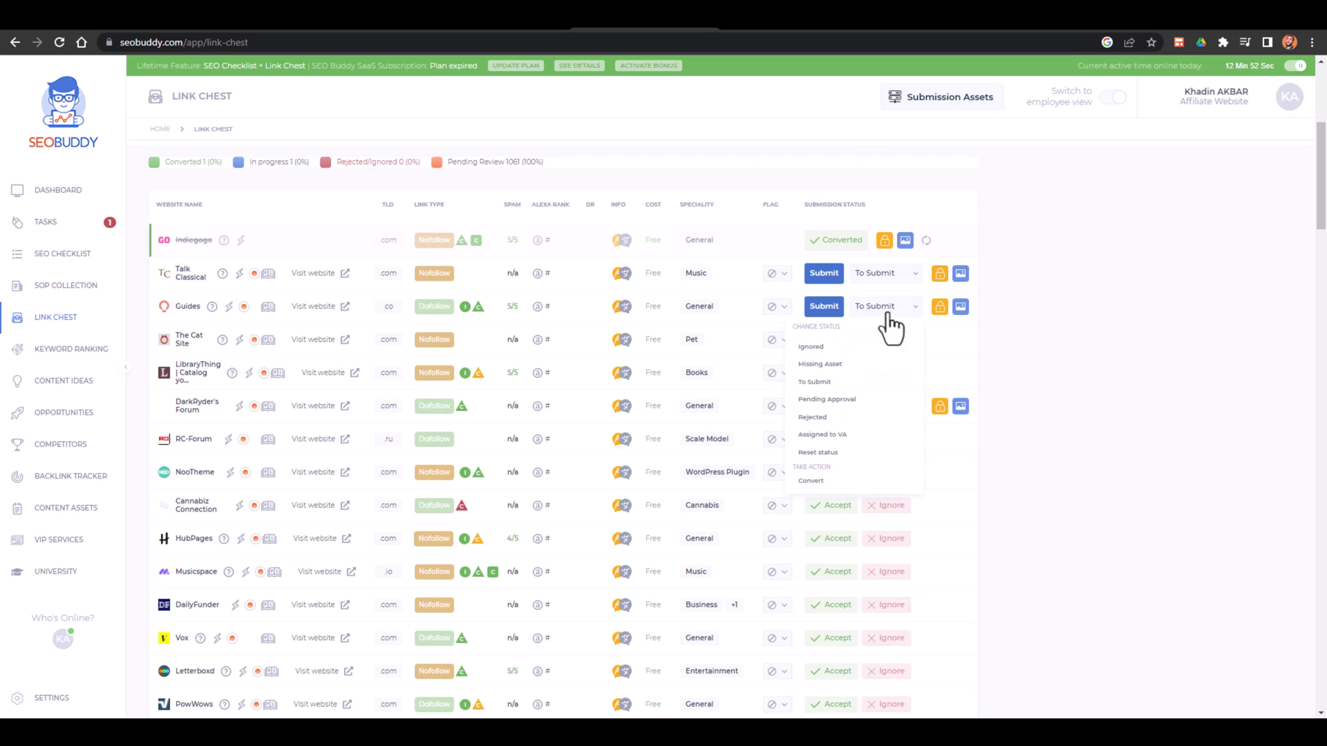
scroll(832, 408, "down", 1)
left_click(829, 411)
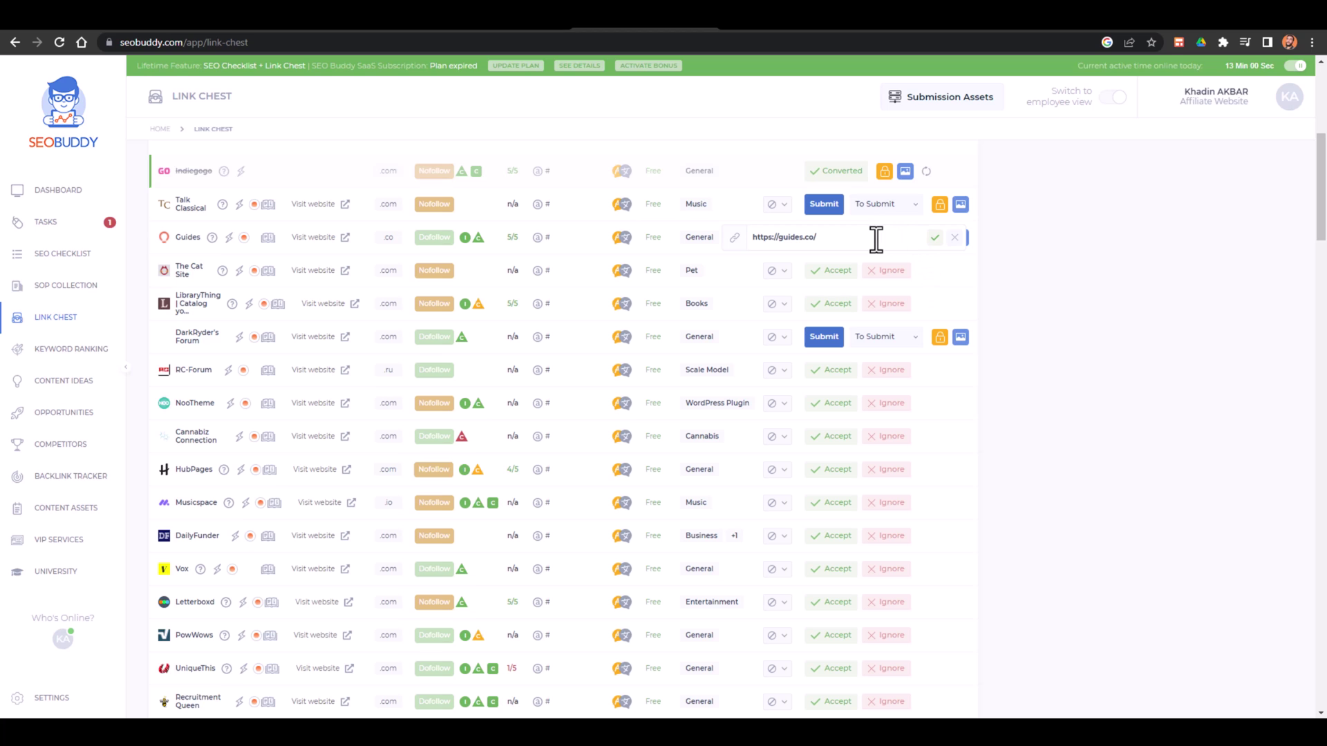
type("KHADINA")
key("BackSpace")
key("BackSpace")
key("BackSpace")
key("BackSpace")
type("khadinakbar")
left_click(935, 239)
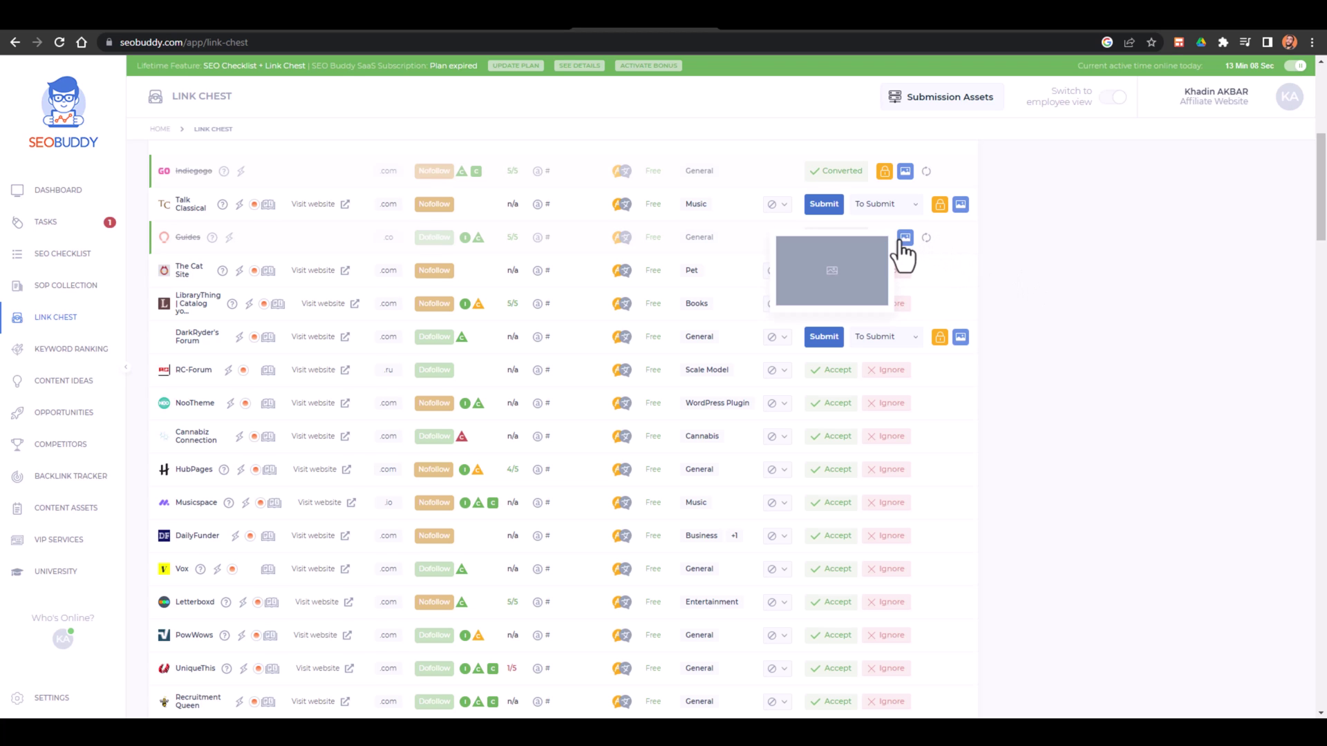
left_click(902, 238)
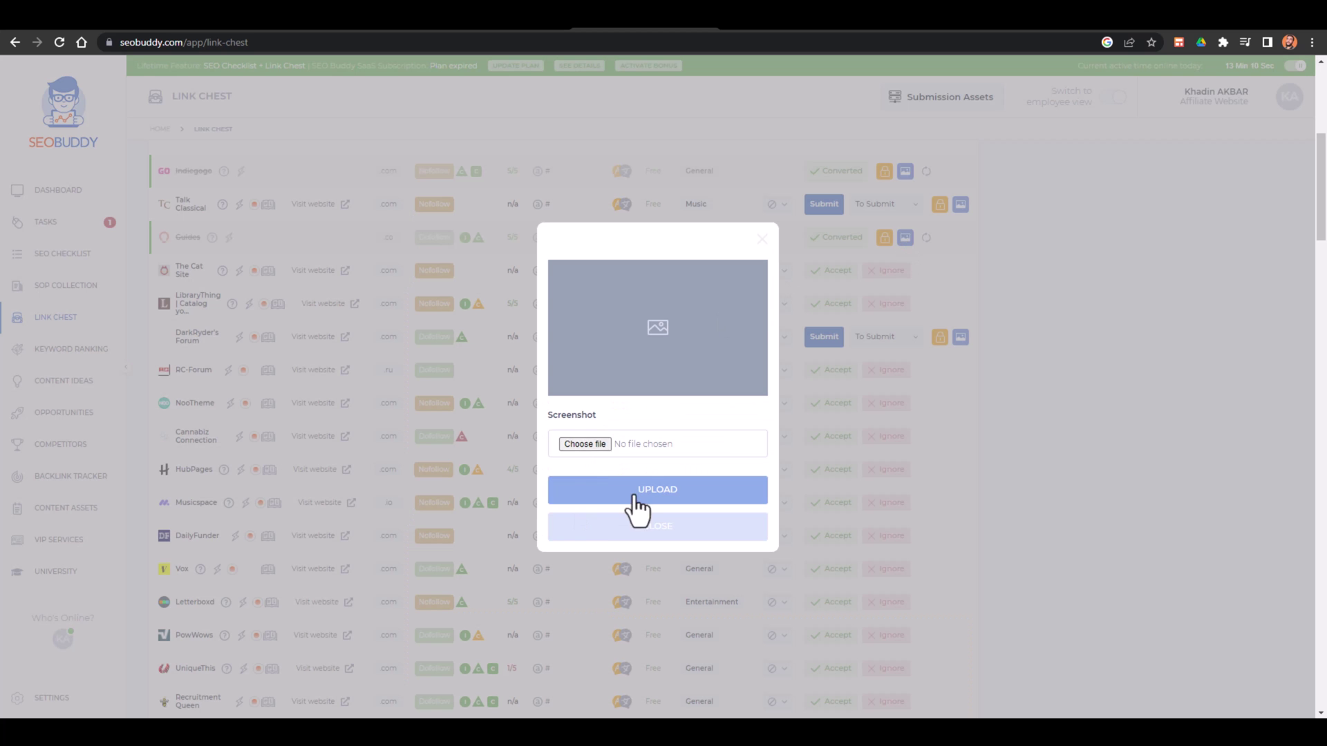
left_click(665, 532)
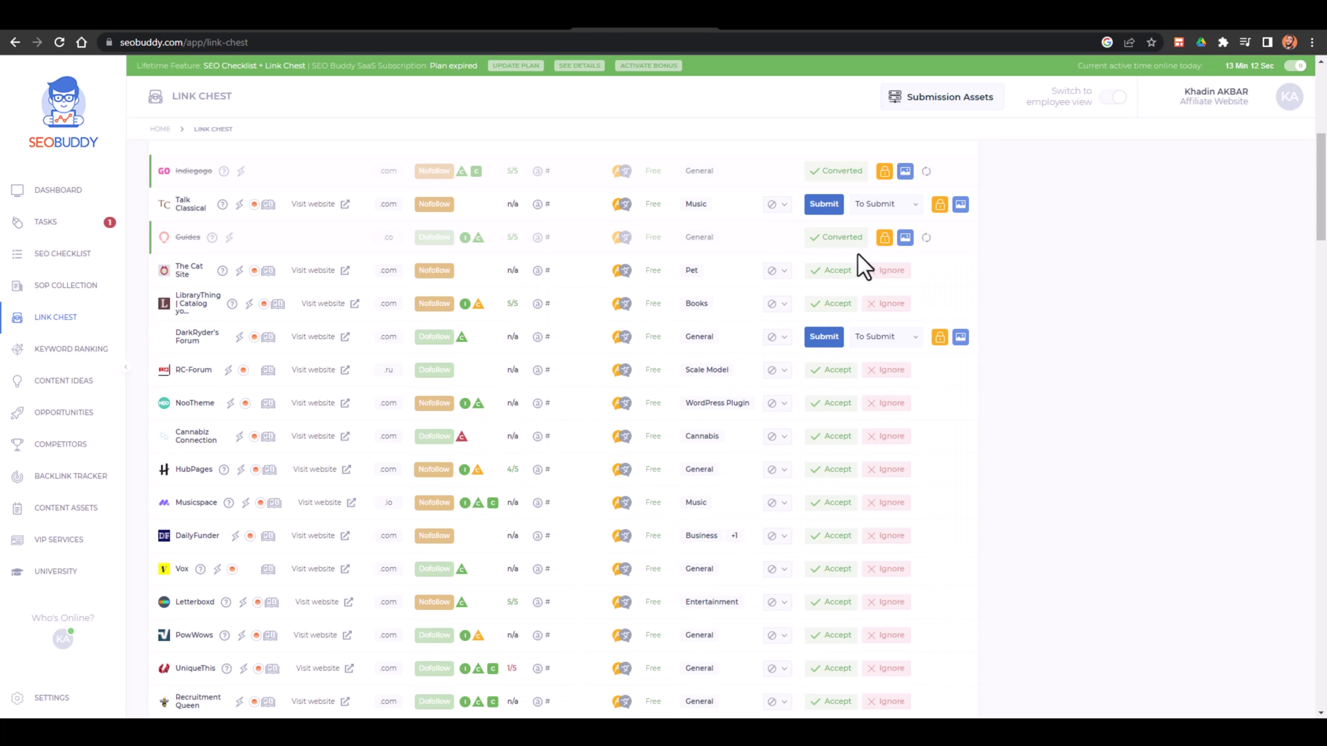
left_click(885, 238)
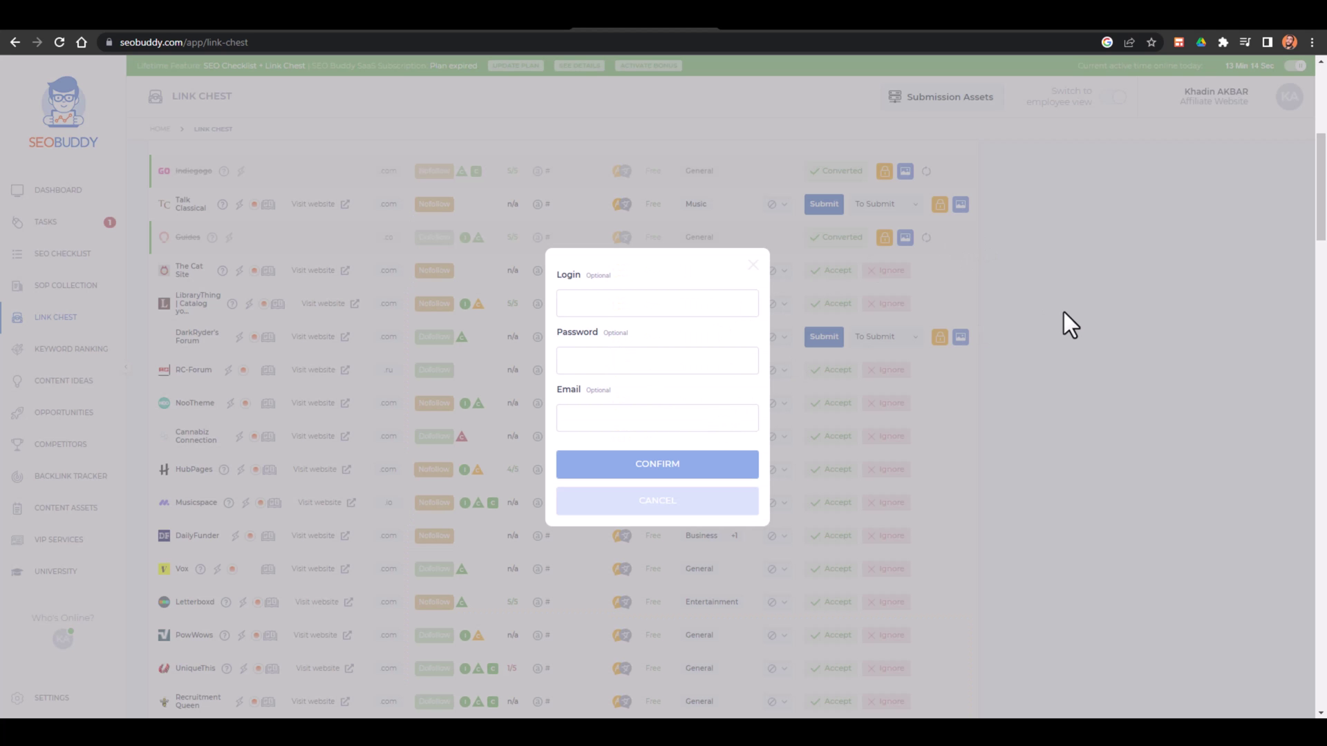
left_click(671, 504)
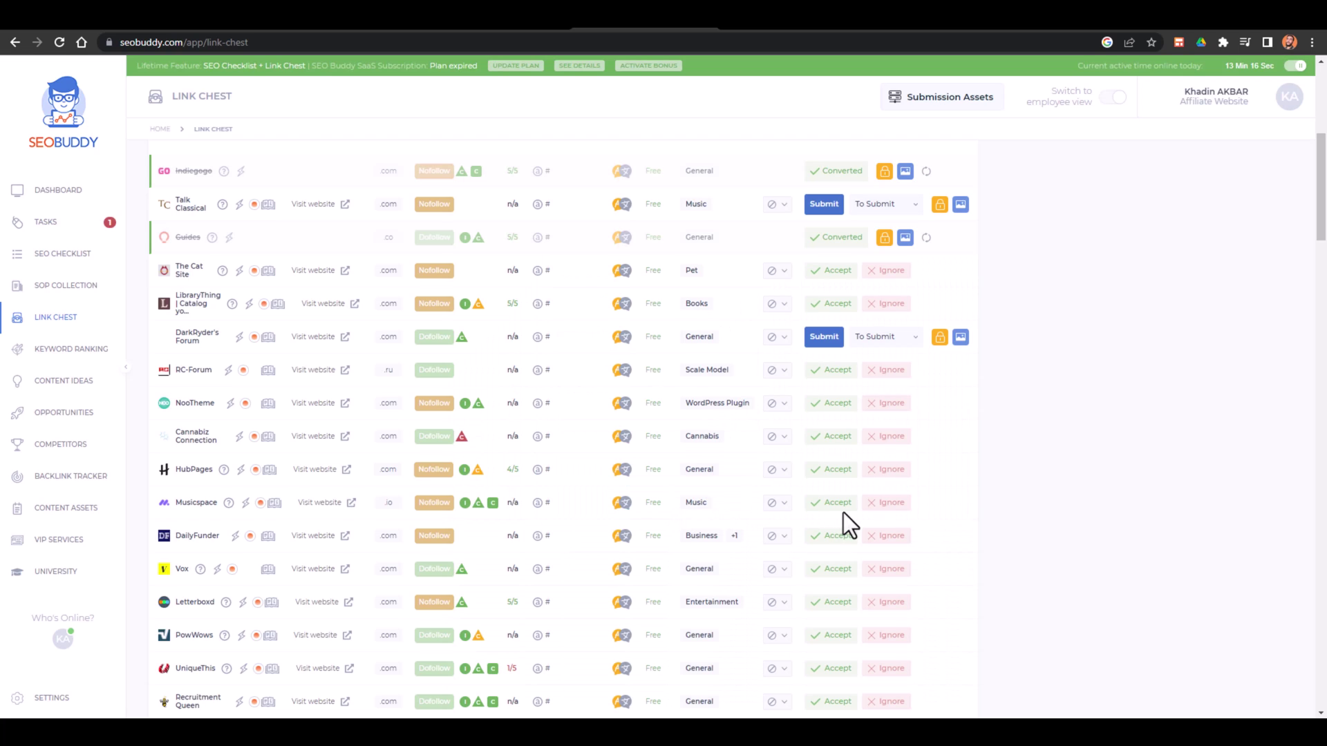